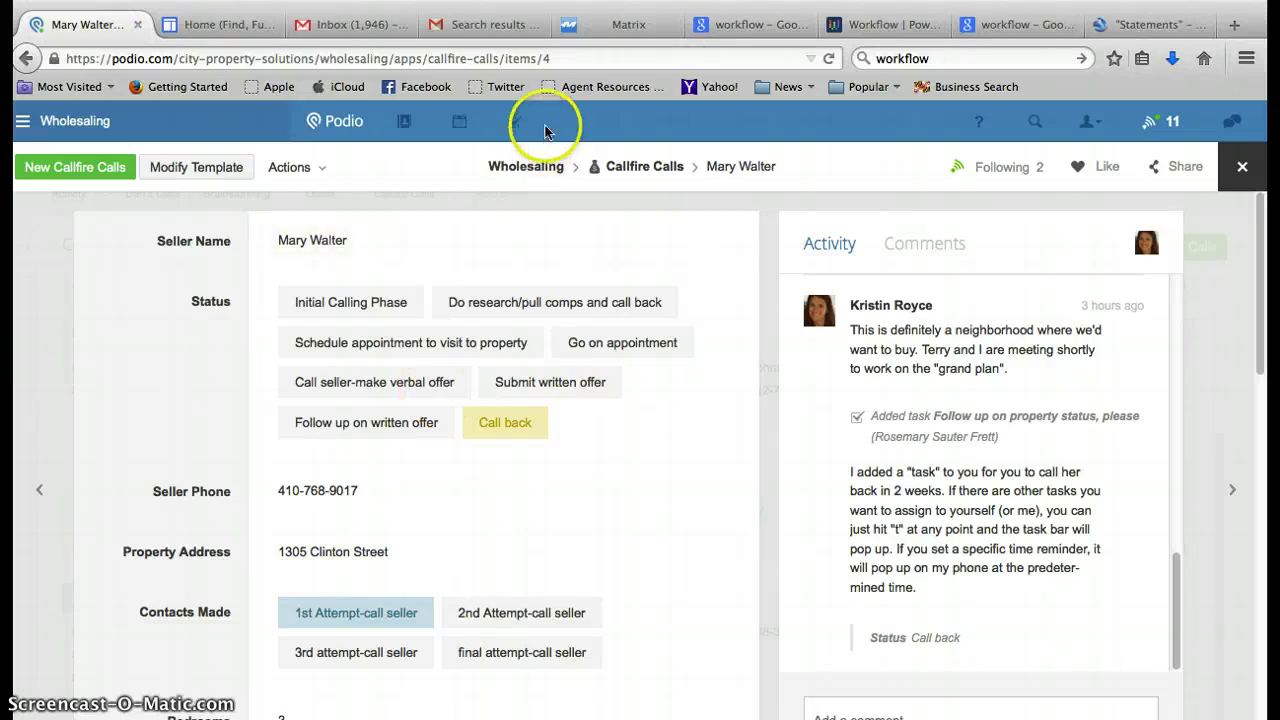
Open the Residential General search form in MRIS Matrix.
left_click(585, 37)
mouse_move(63, 170)
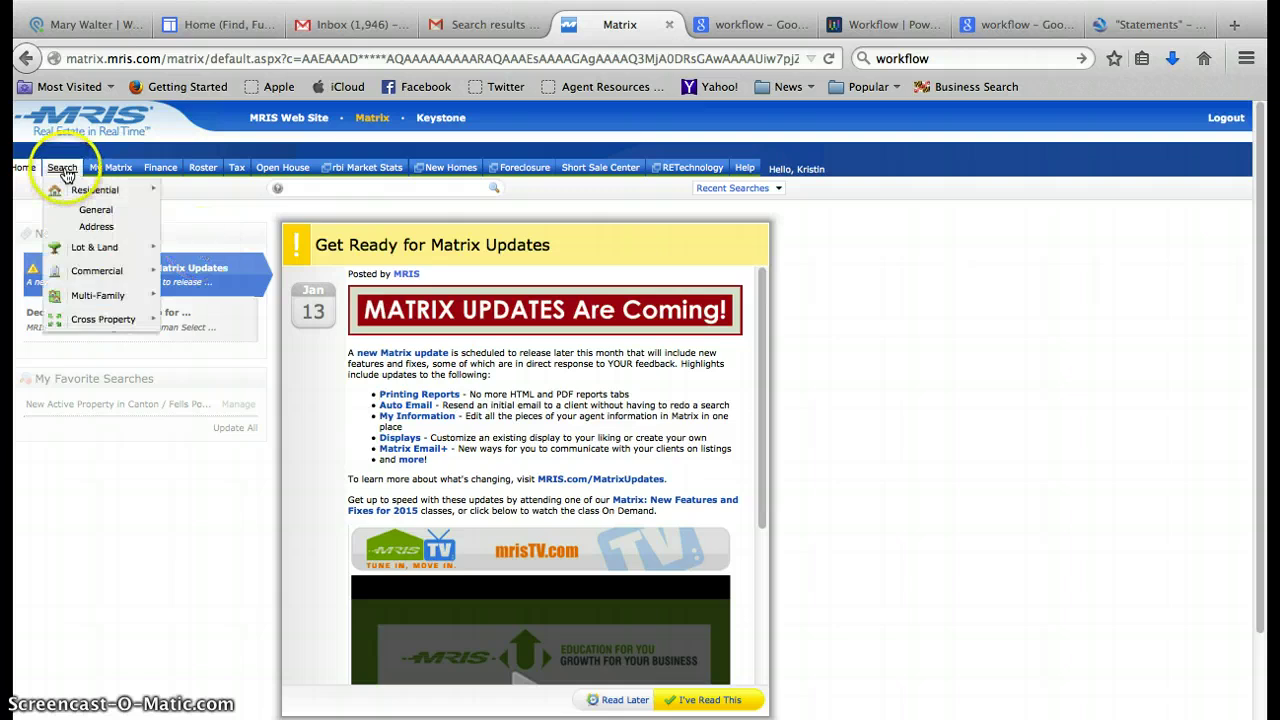
mouse_move(95, 190)
left_click(187, 190)
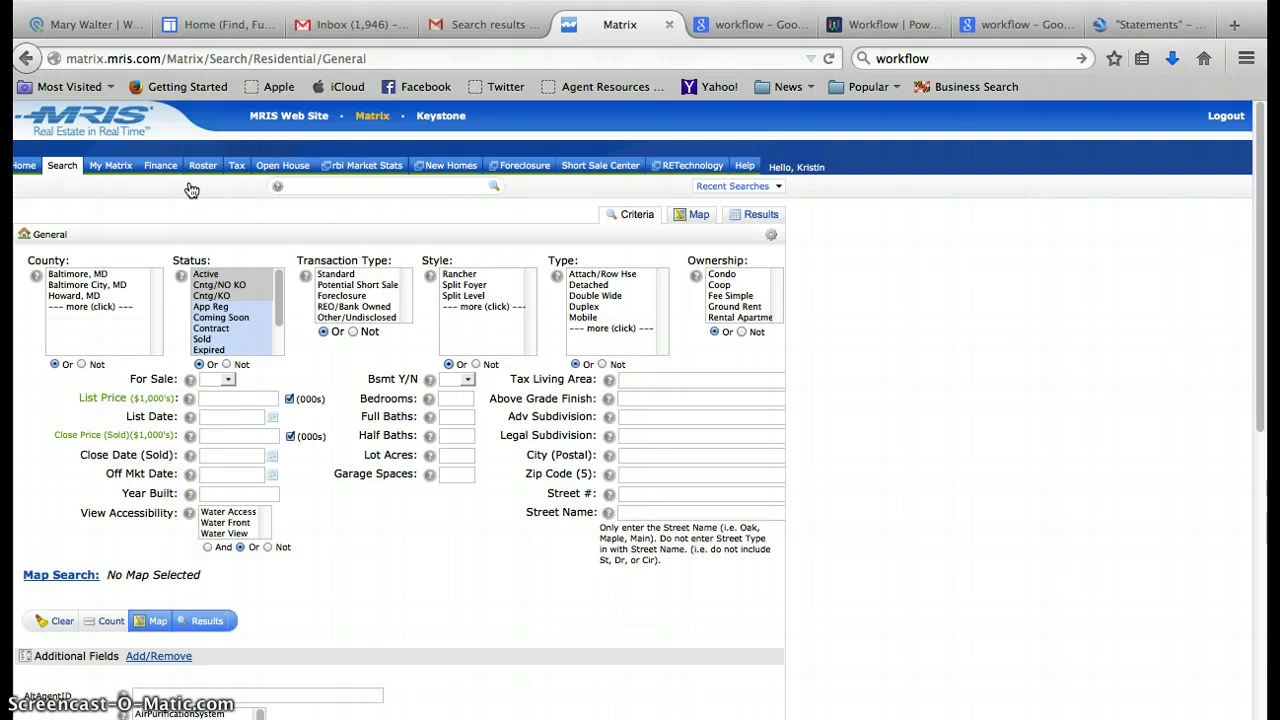
Limit the search to Sold status with a Close Date of 365 days.
left_click(210, 339)
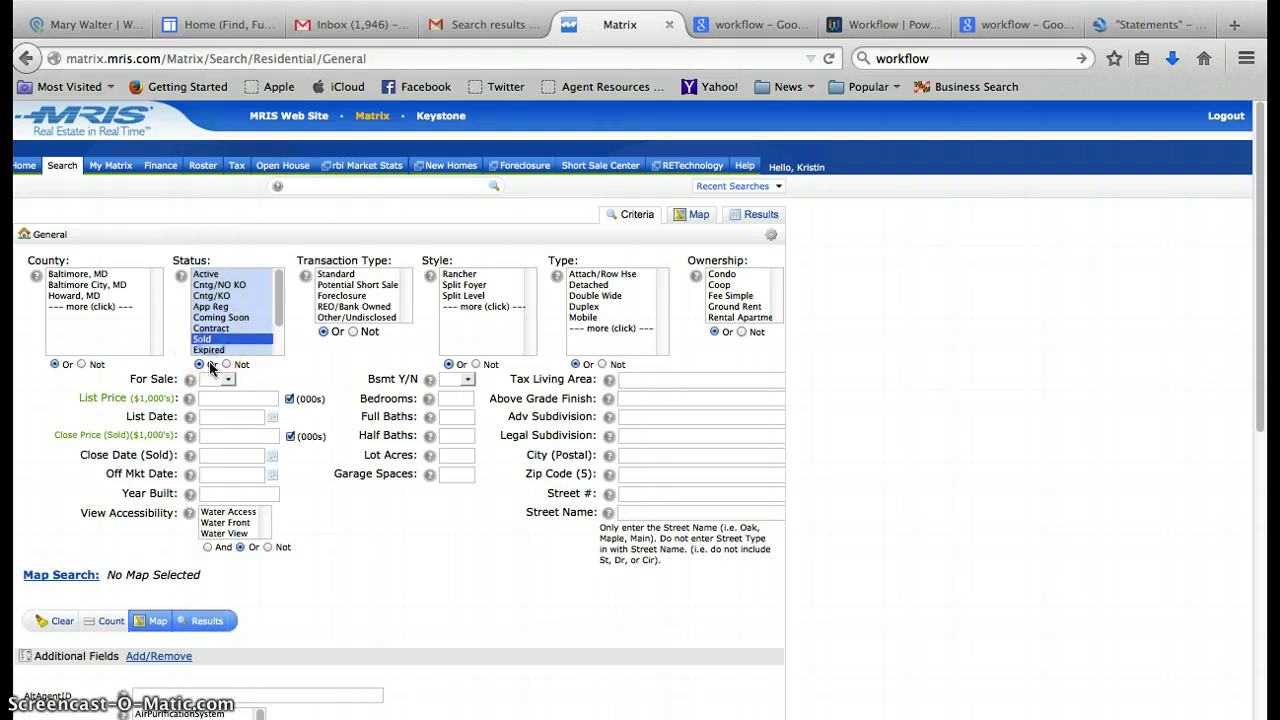
left_click(210, 455)
type("365+")
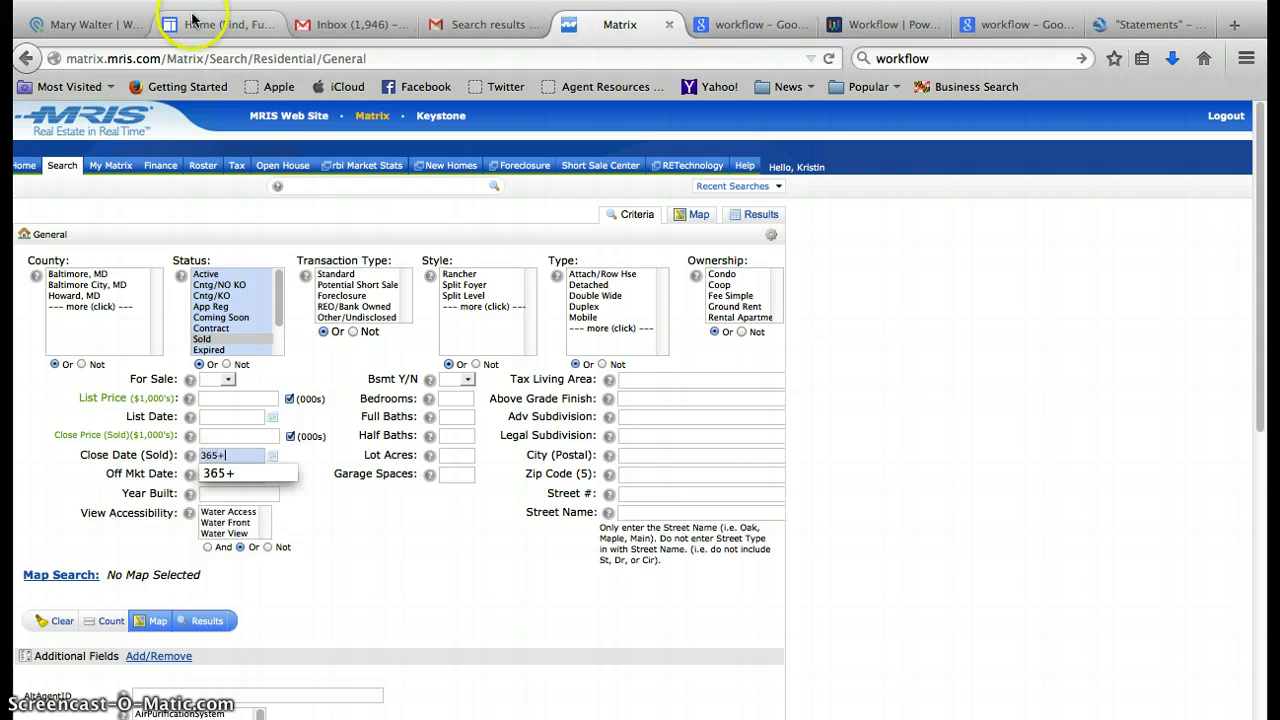
left_click(105, 25)
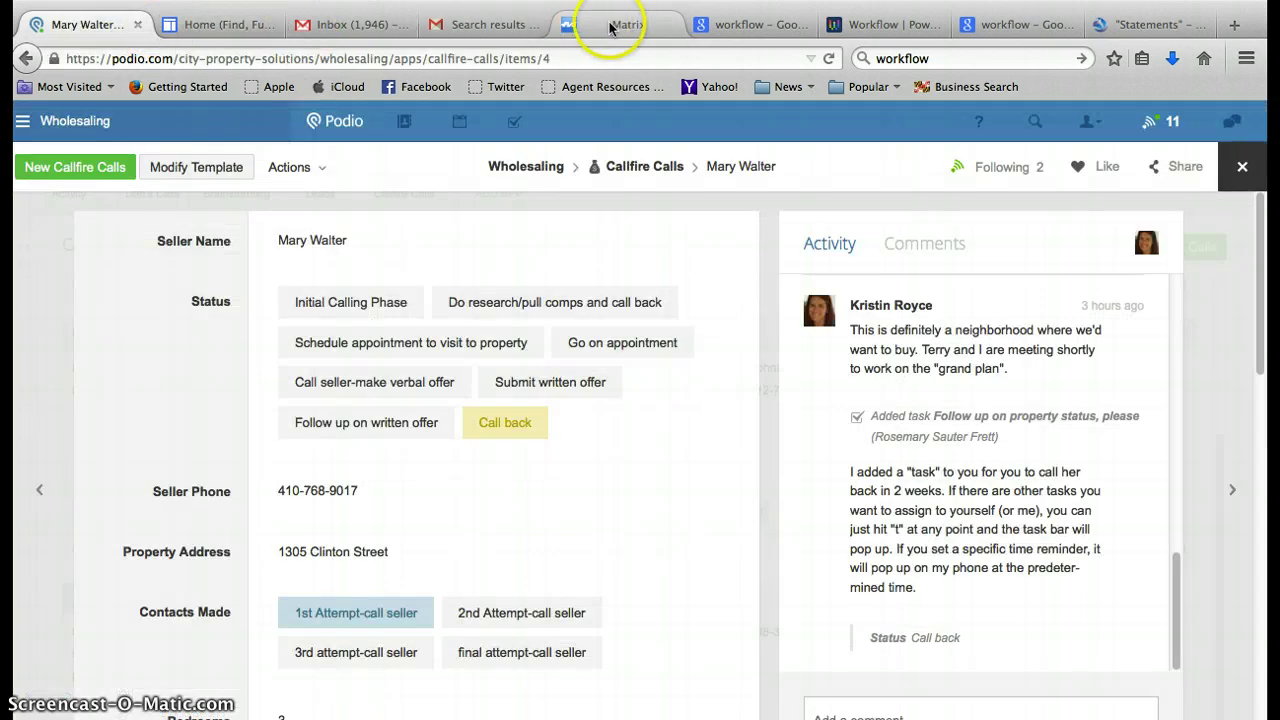
Search the seller's property address and review its Zillow home facts showing 1,650 sqft.
left_click(728, 26)
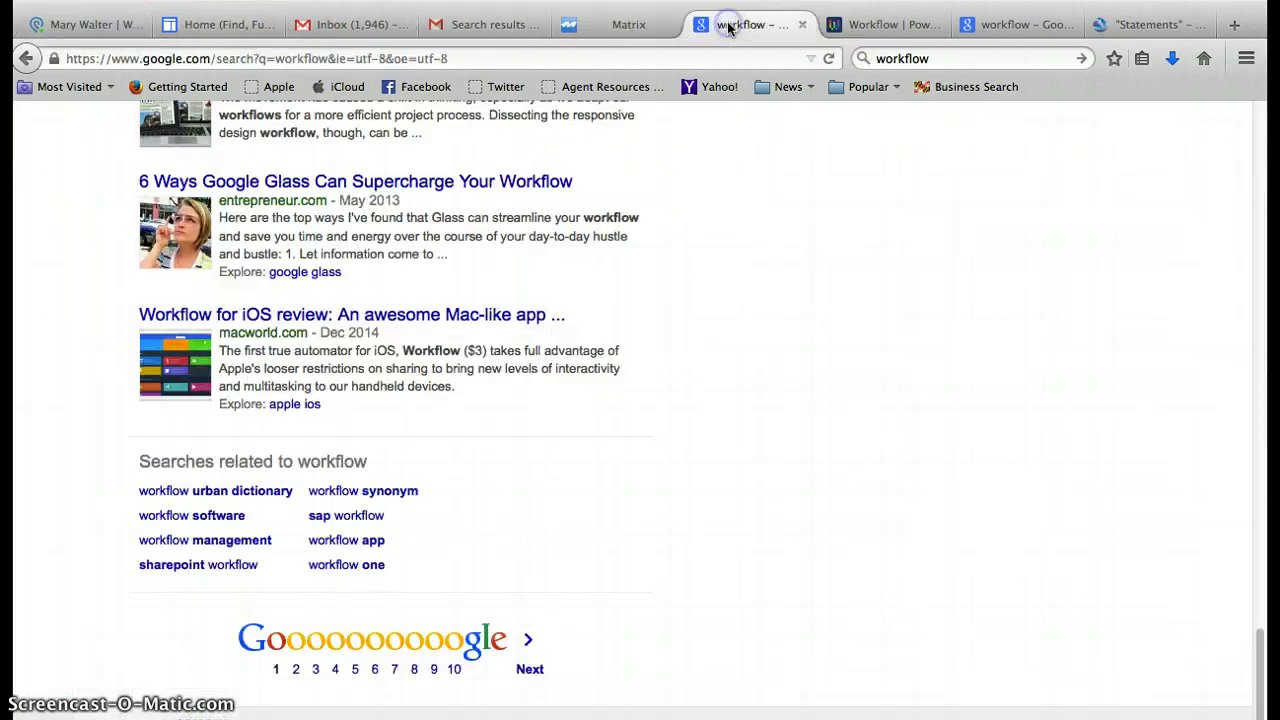
left_click(908, 57)
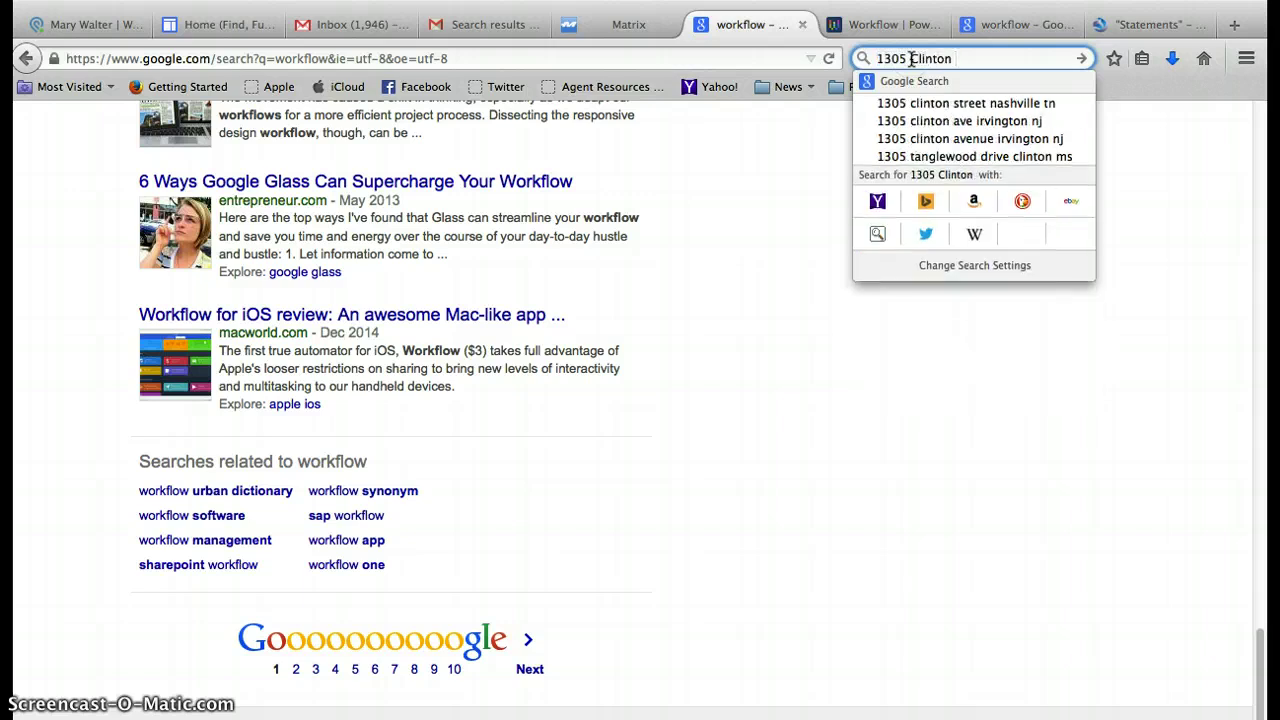
key("Return")
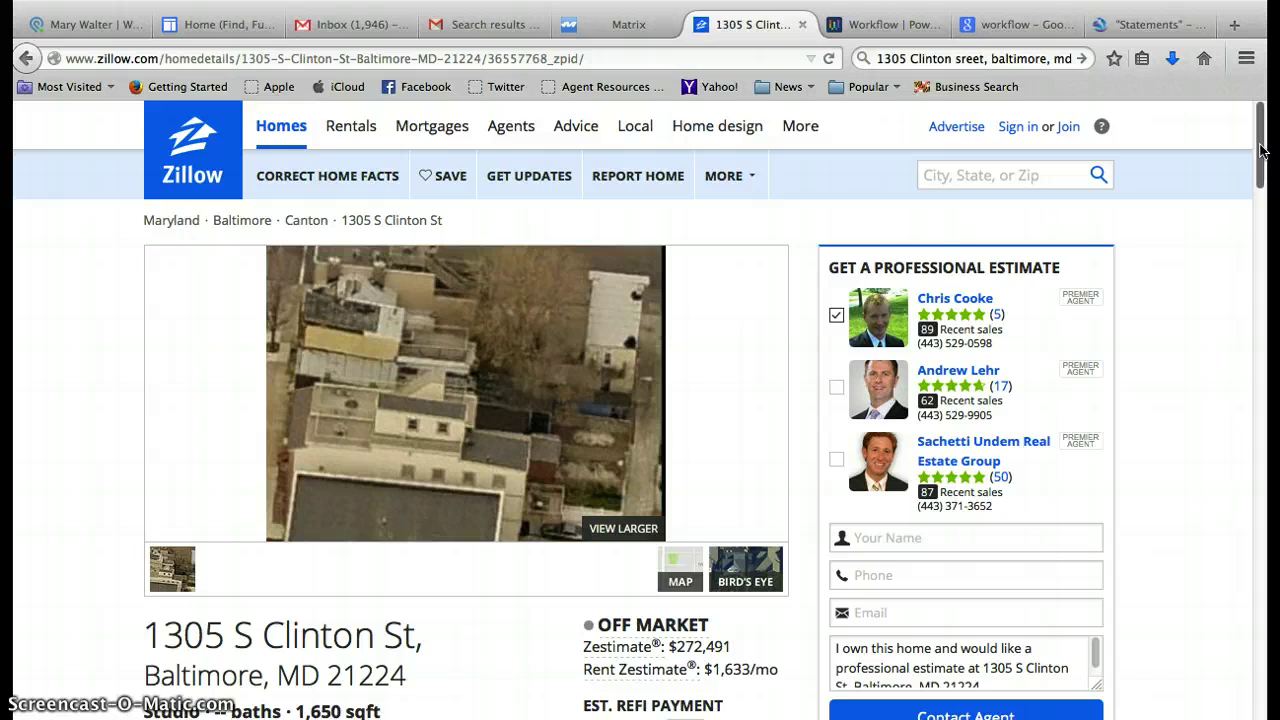
left_click_drag(1260, 148, 1262, 175)
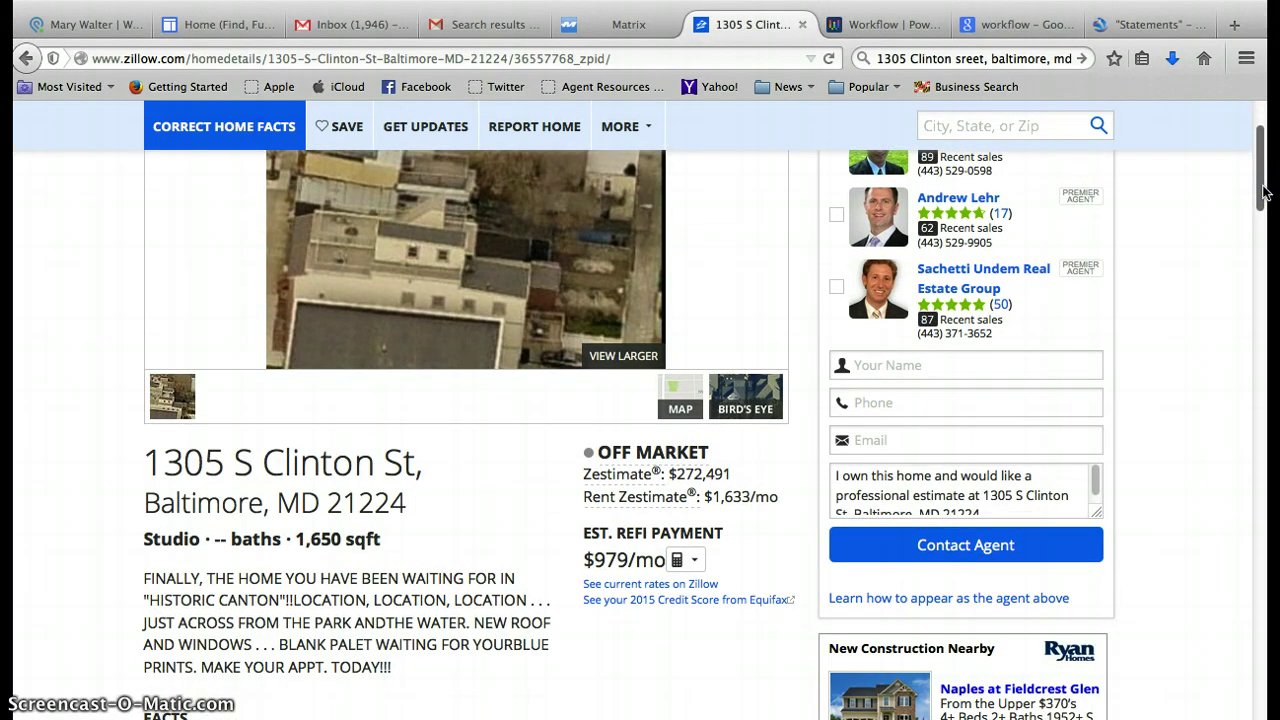
left_click_drag(1263, 190, 1258, 152)
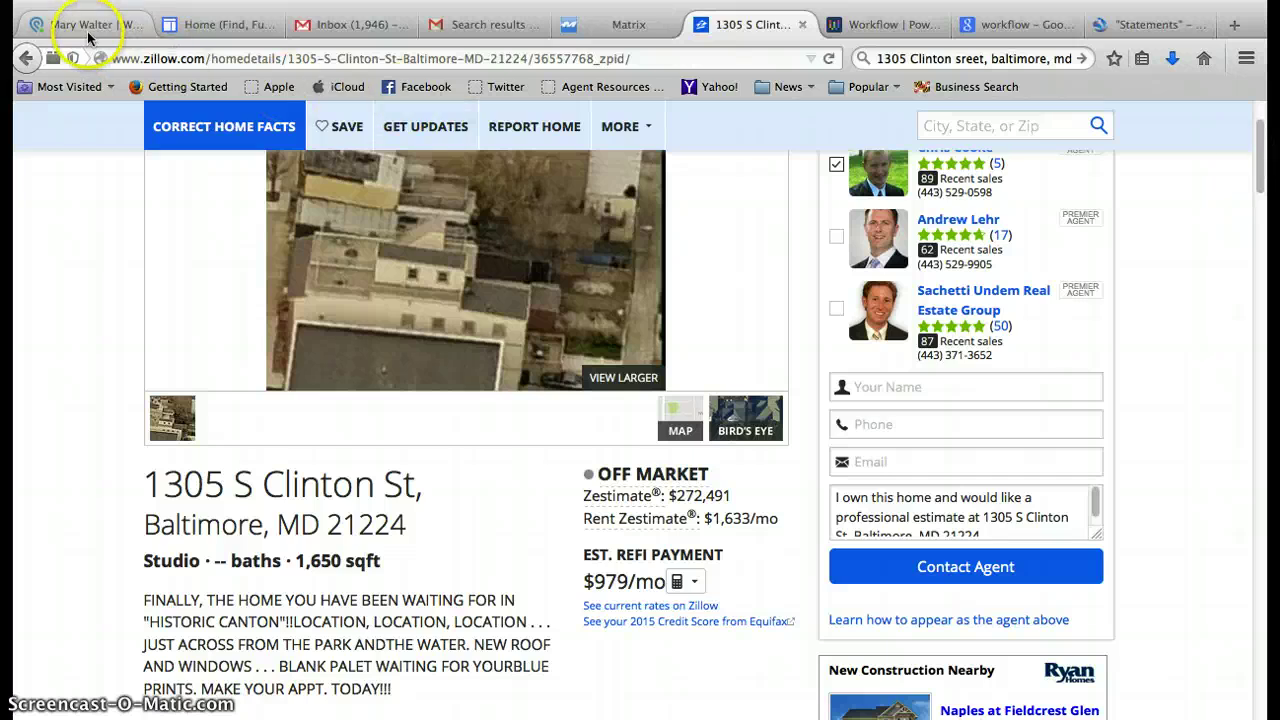
Add Tax Living Area 1500-1800 and For Sale Yes, then view results on the map.
left_click(622, 24)
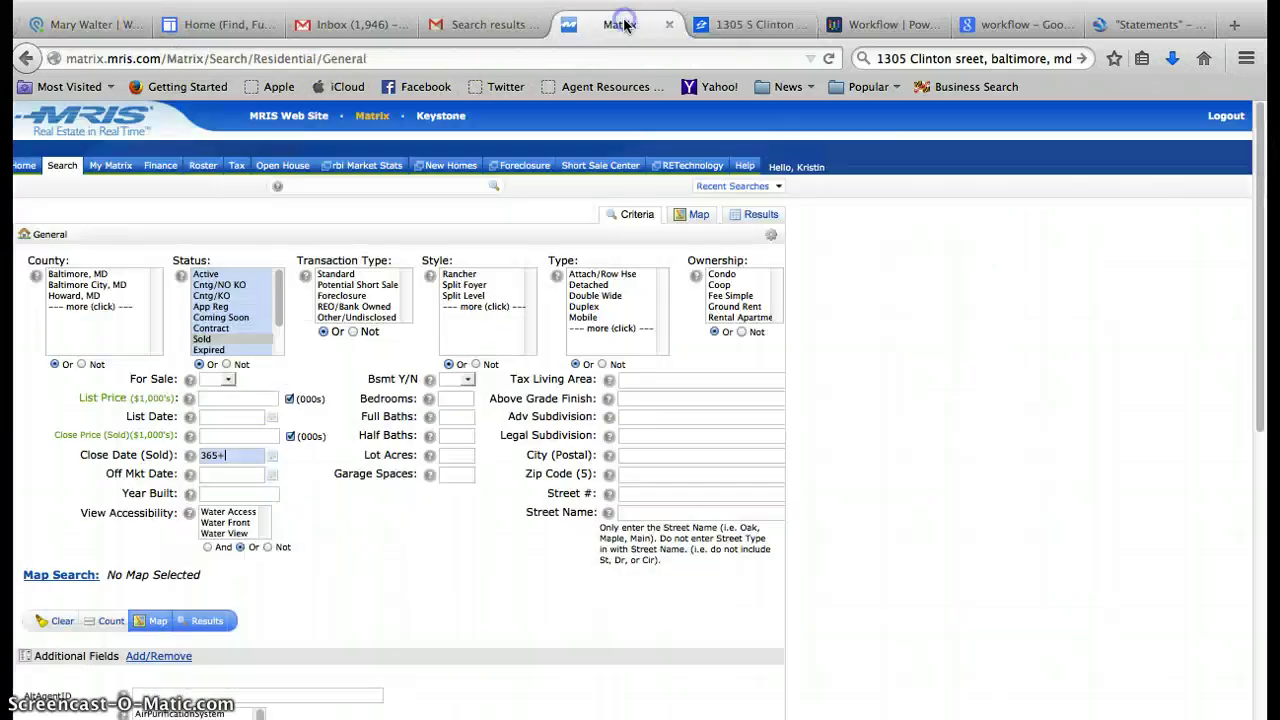
left_click(636, 380)
type("150")
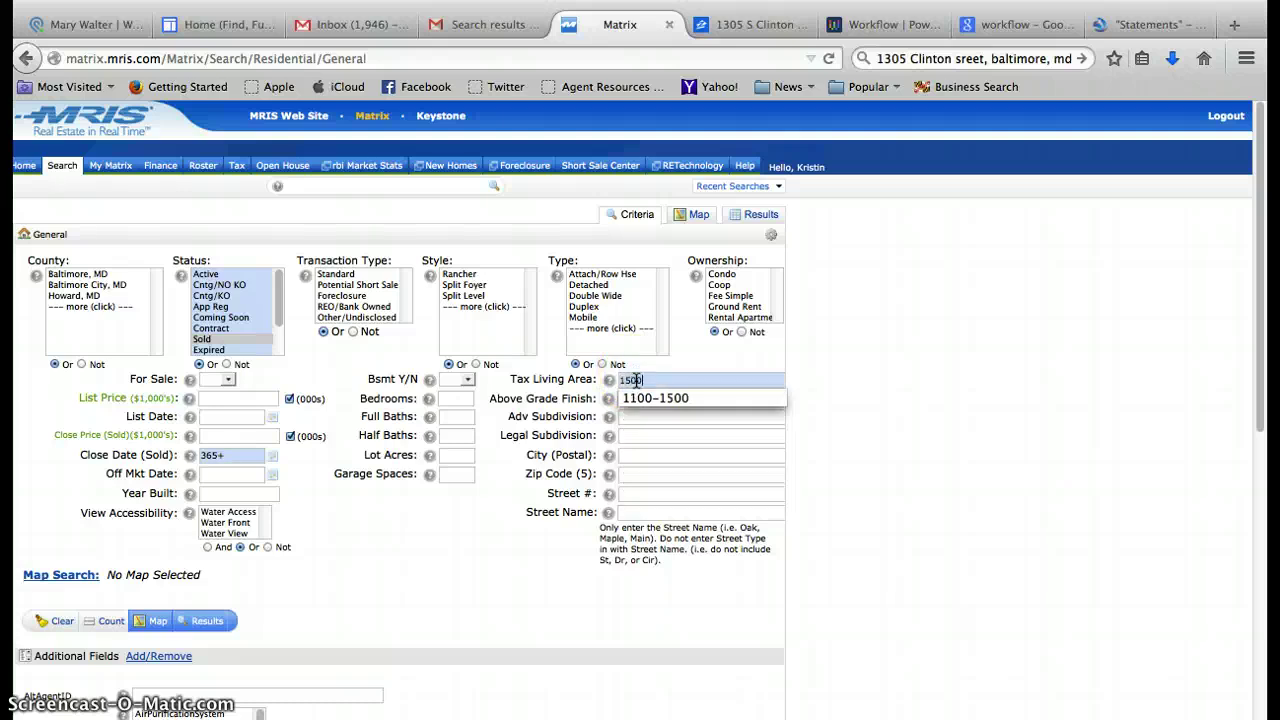
type("0-1800")
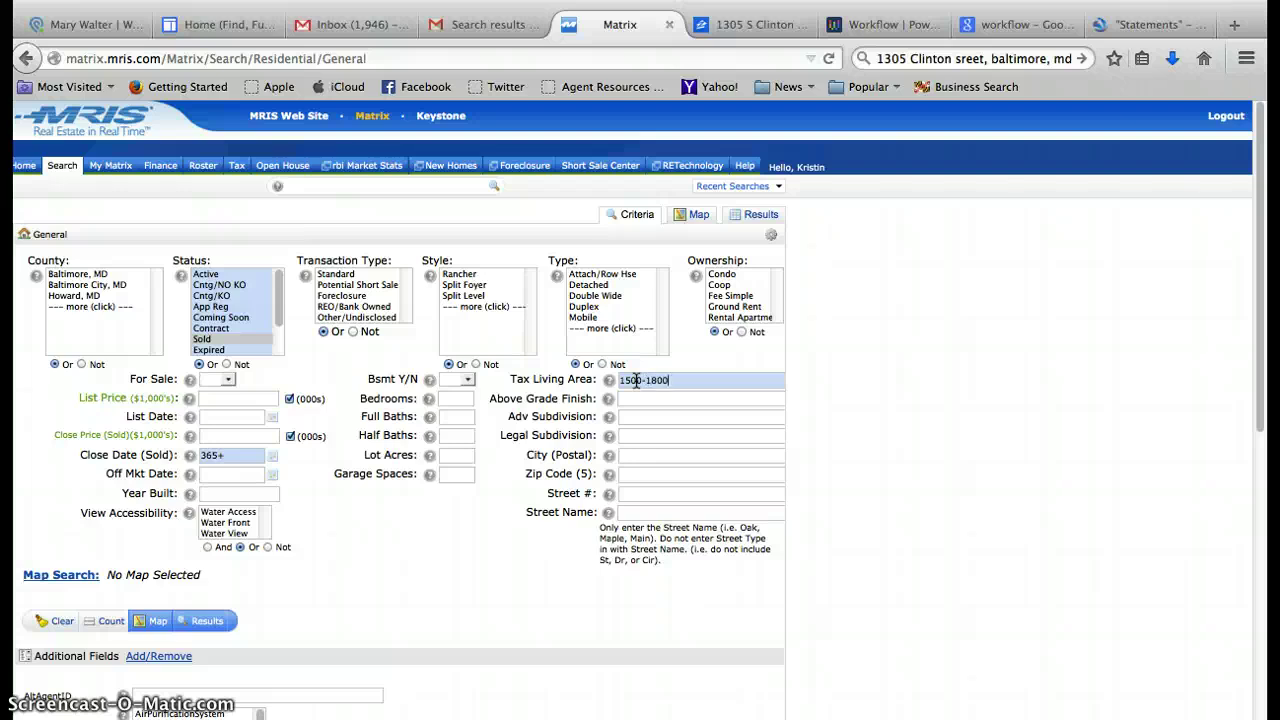
left_click(220, 380)
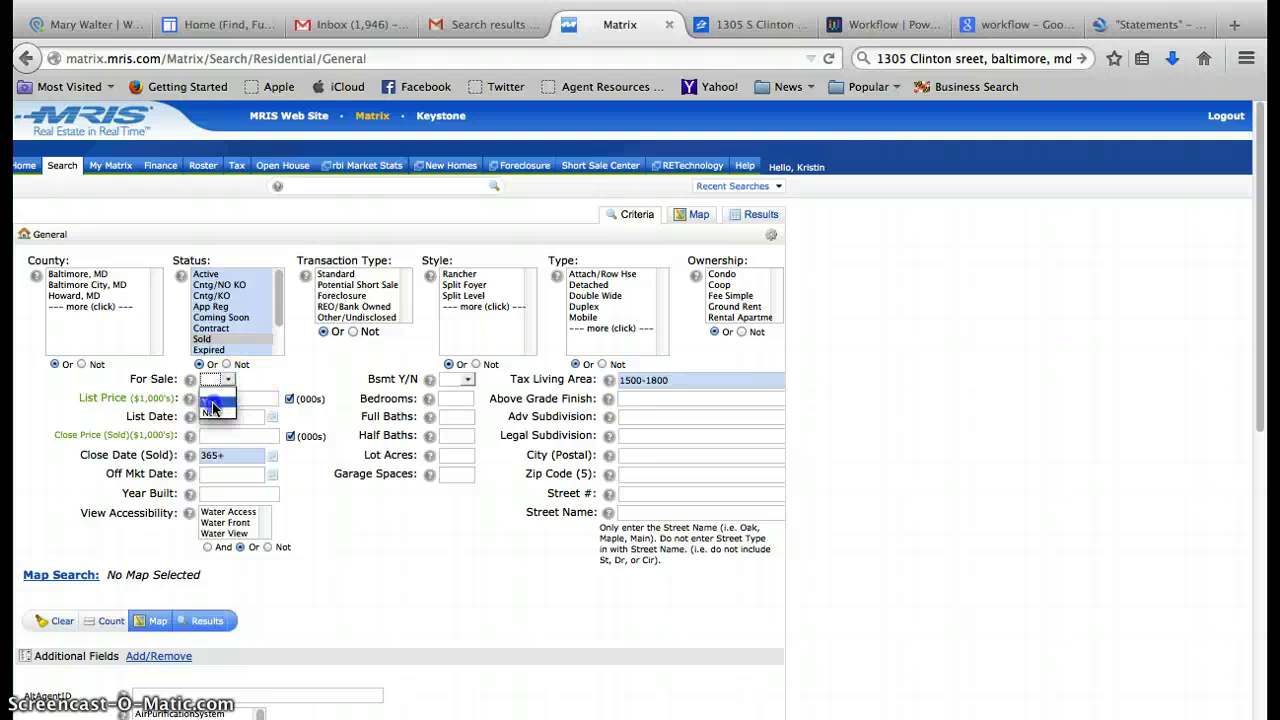
left_click(212, 403)
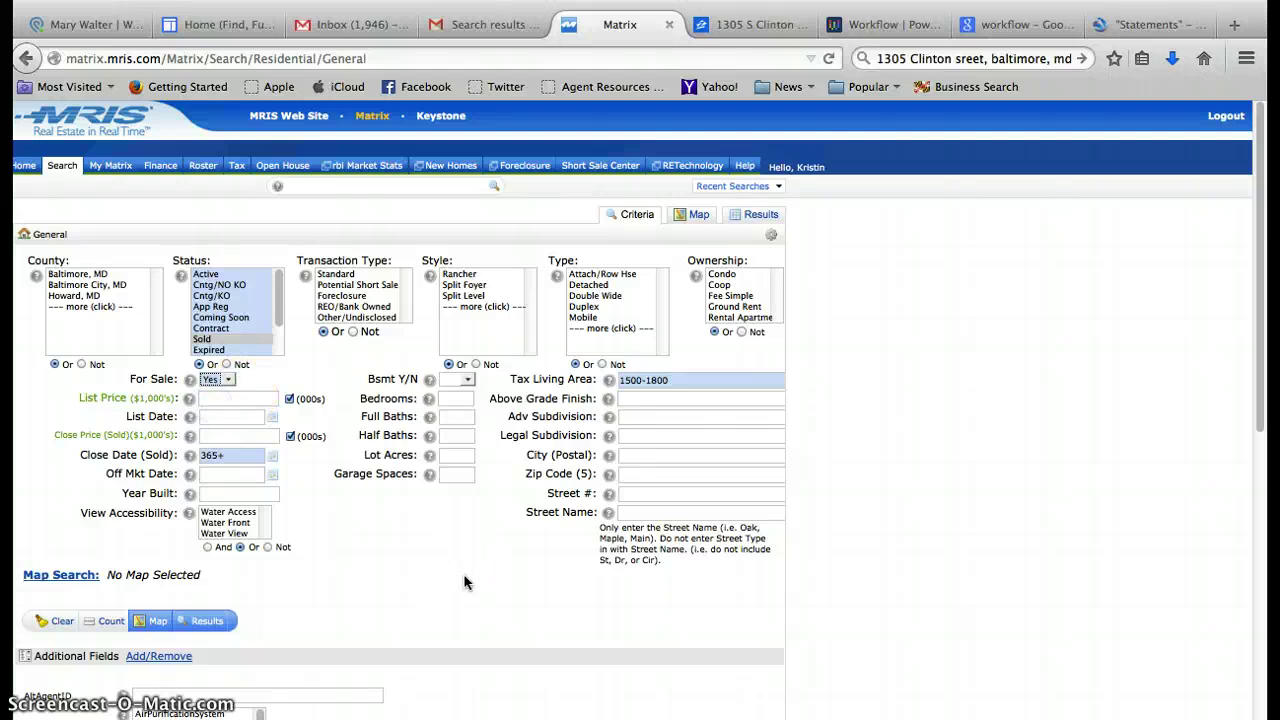
left_click(700, 215)
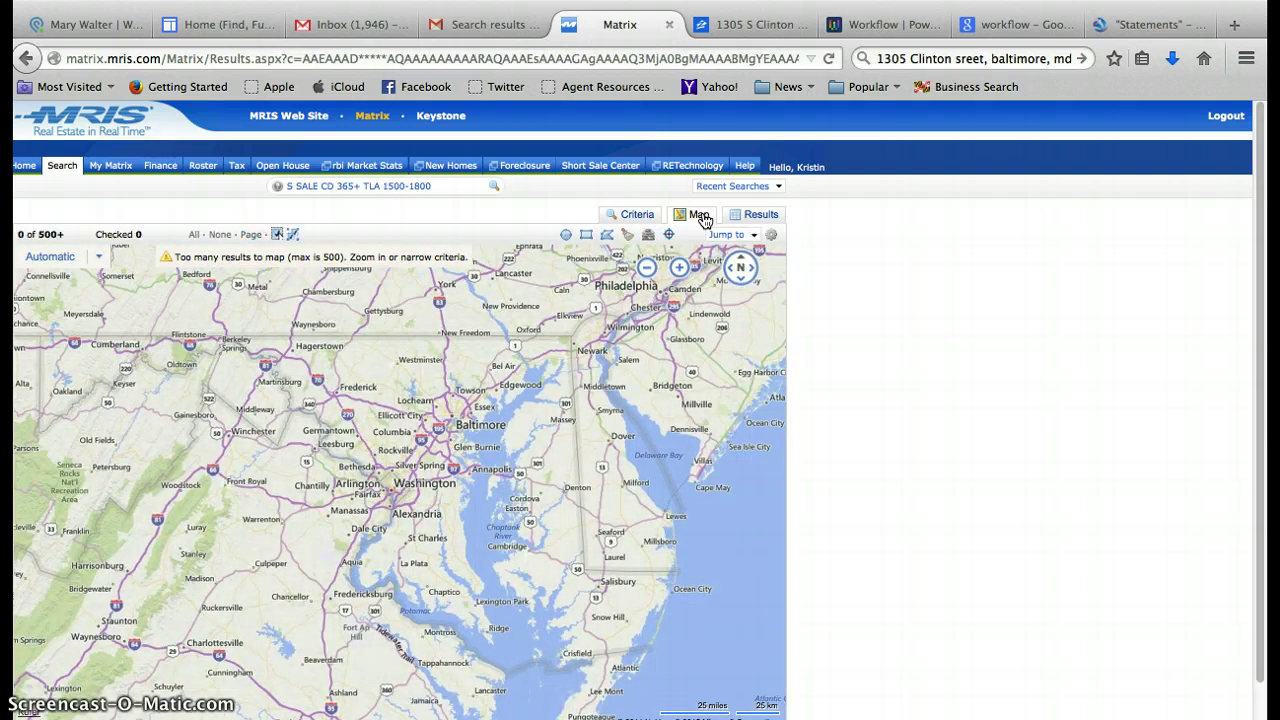
Locate the seller's address on the map and draw a radius, leaving 27 sold comps.
left_click(735, 234)
left_click(712, 252)
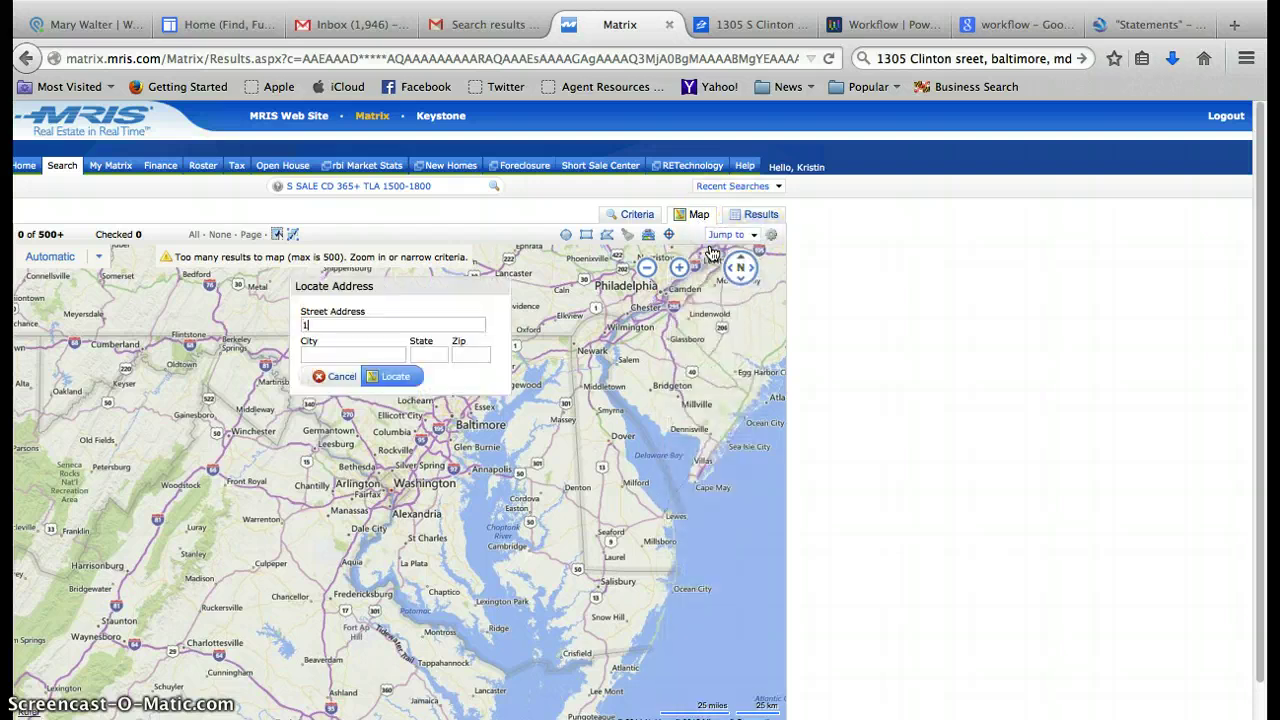
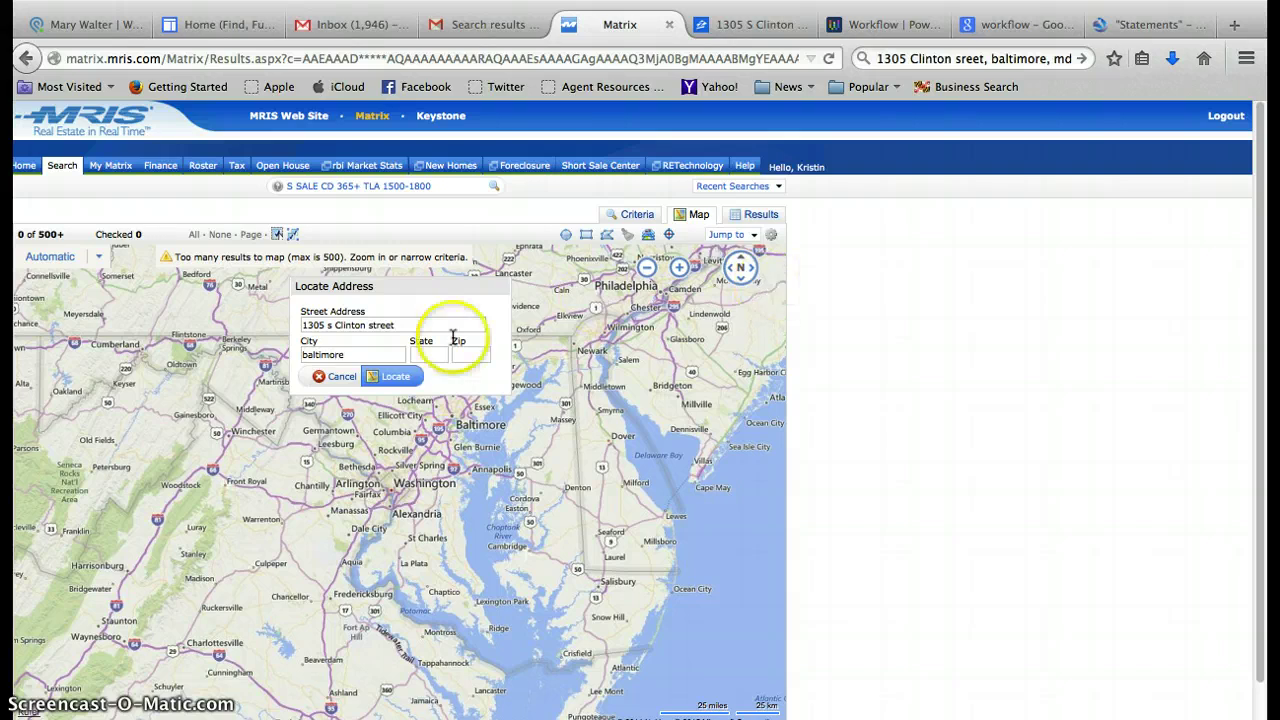
left_click(396, 376)
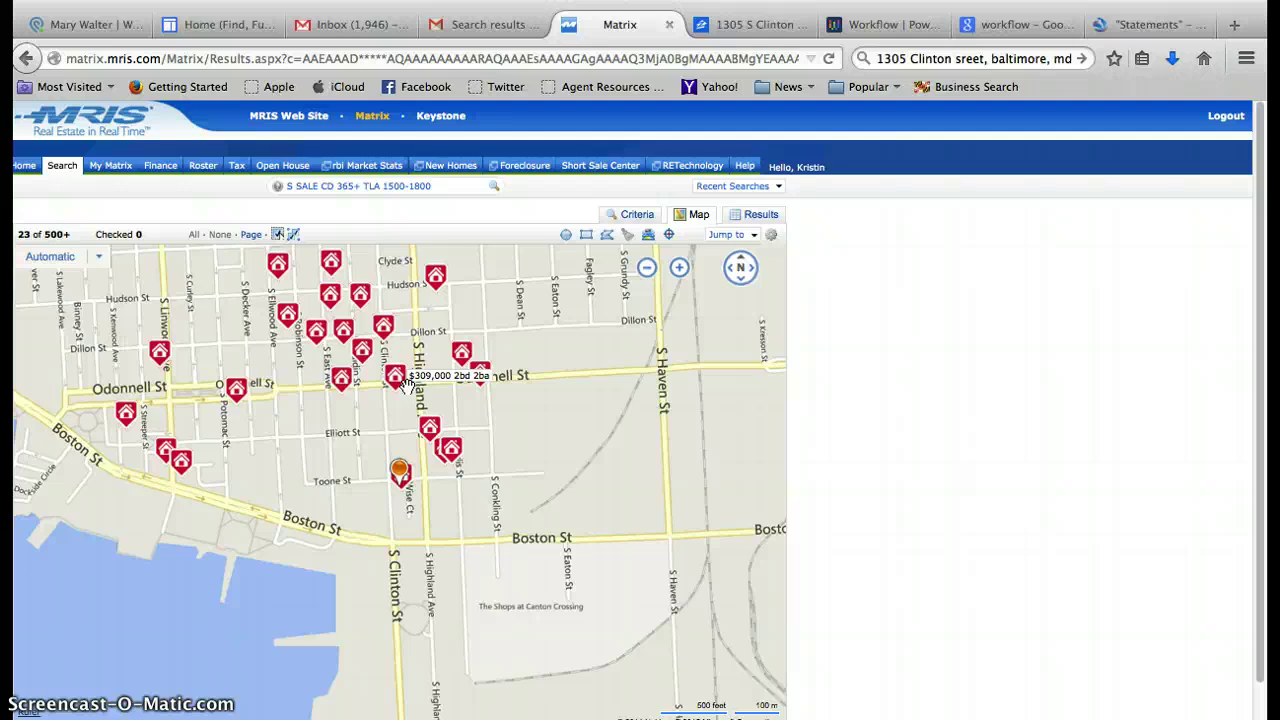
left_click(400, 476)
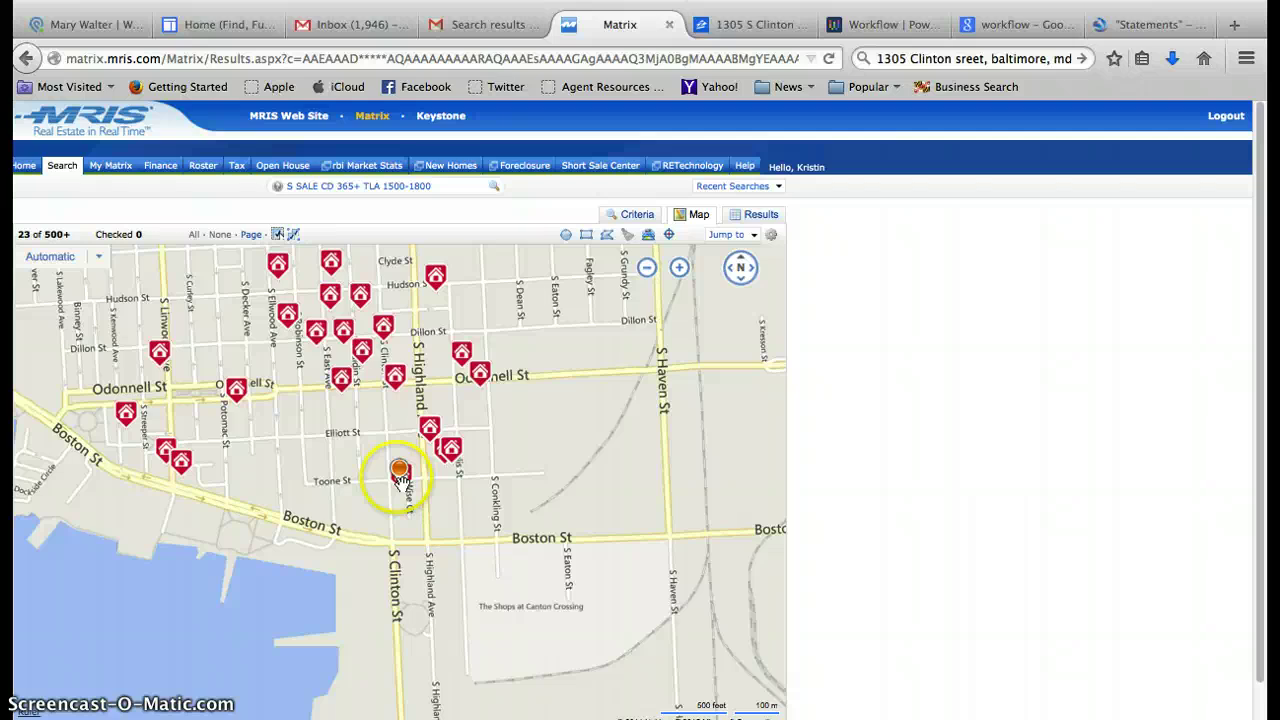
left_click_drag(400, 478, 735, 349)
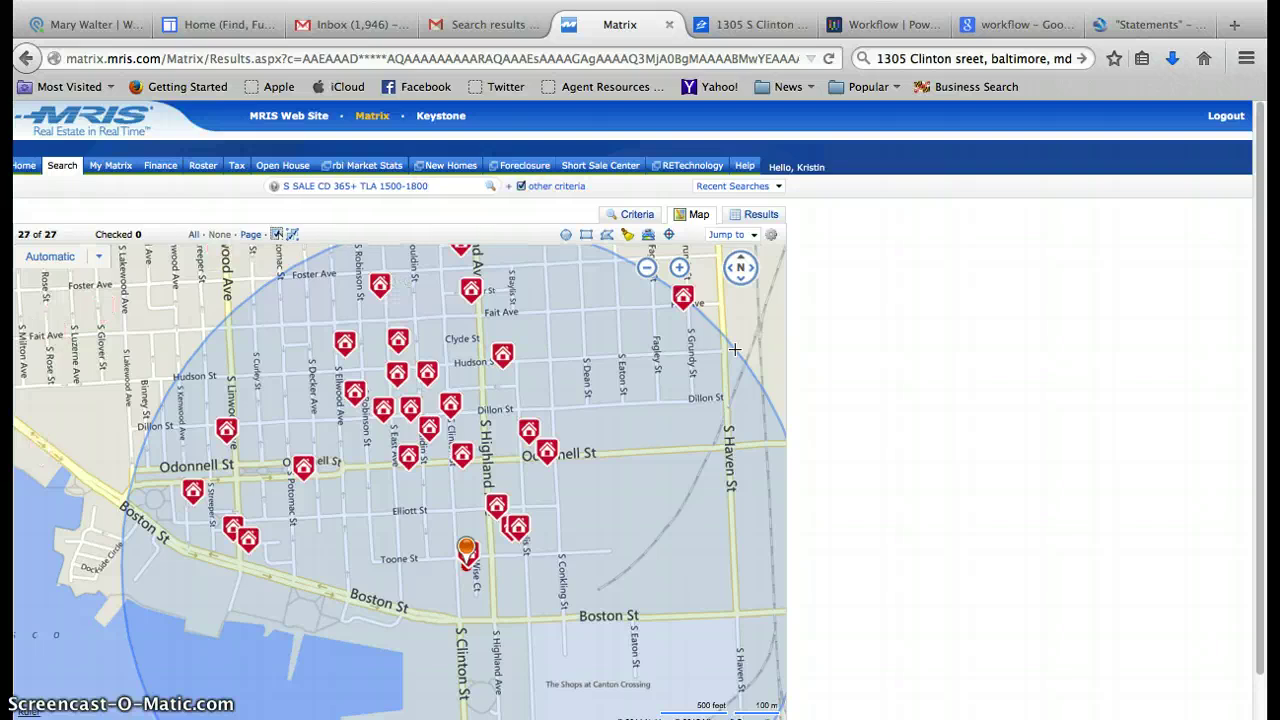
left_click(760, 215)
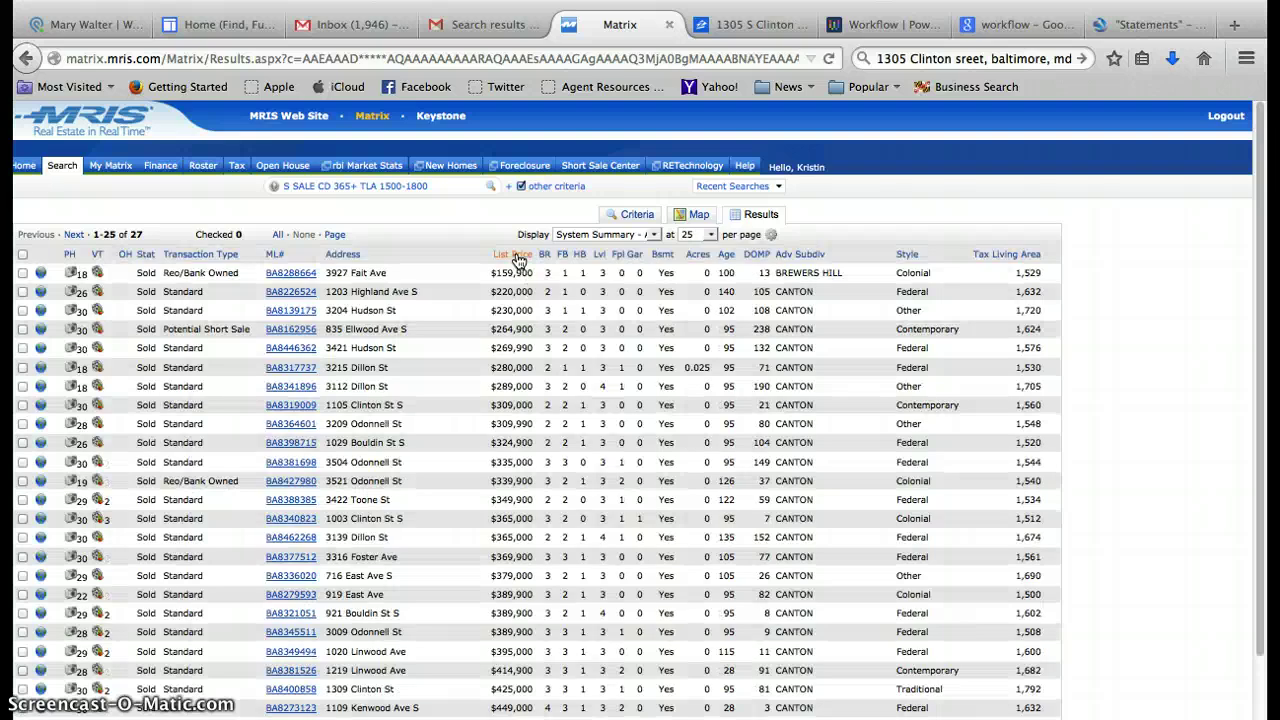
left_click(518, 258)
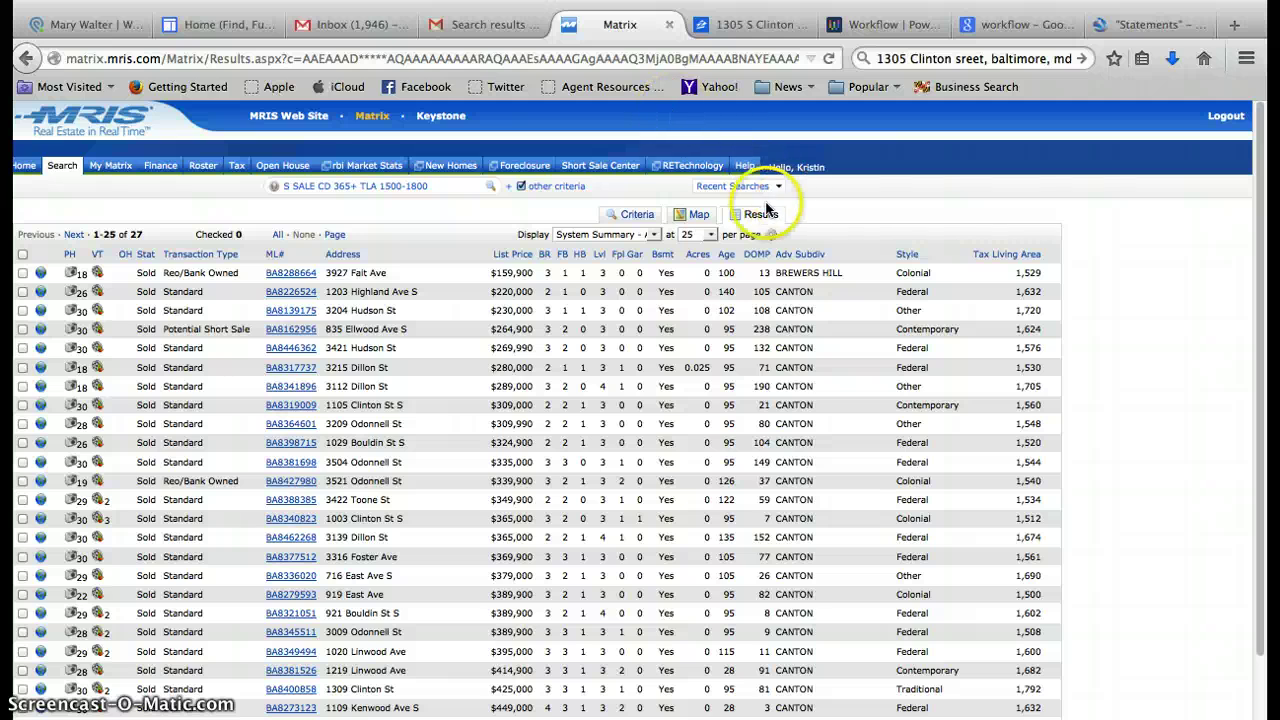
left_click(694, 216)
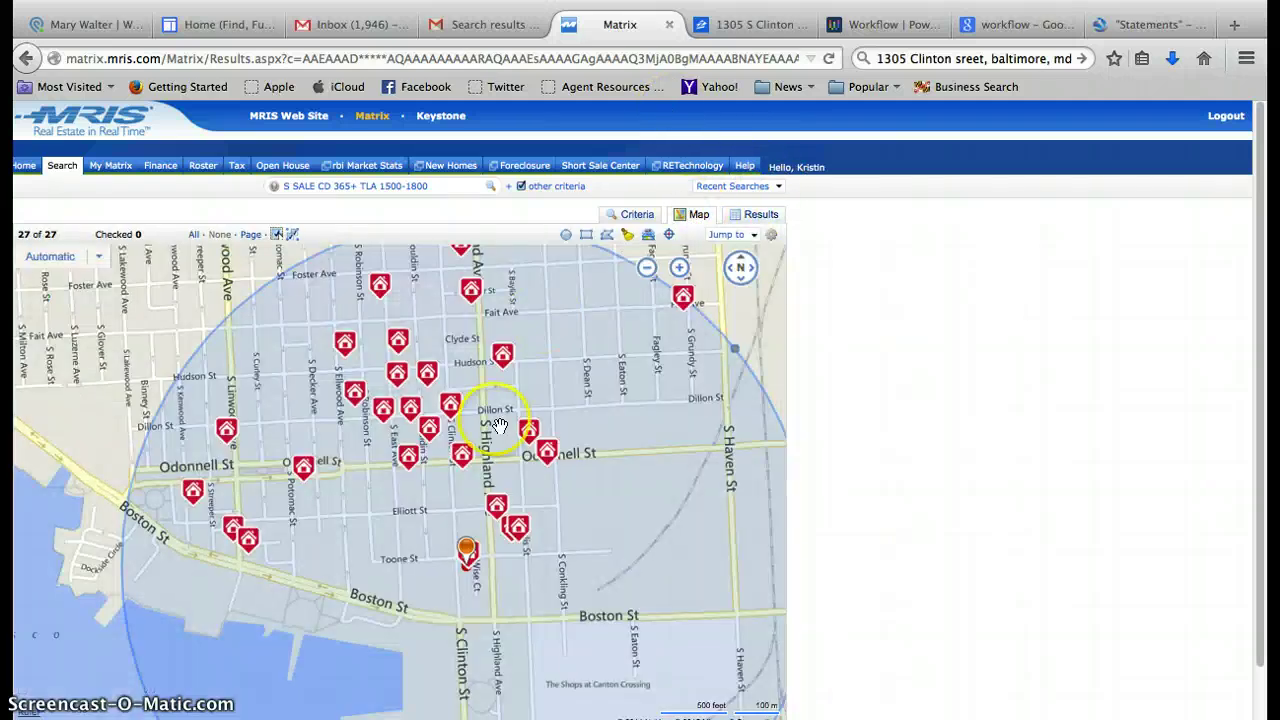
Review the full listing of the comp closed at $404,250 (list $425,000, 1,792 sq ft).
left_click(476, 551)
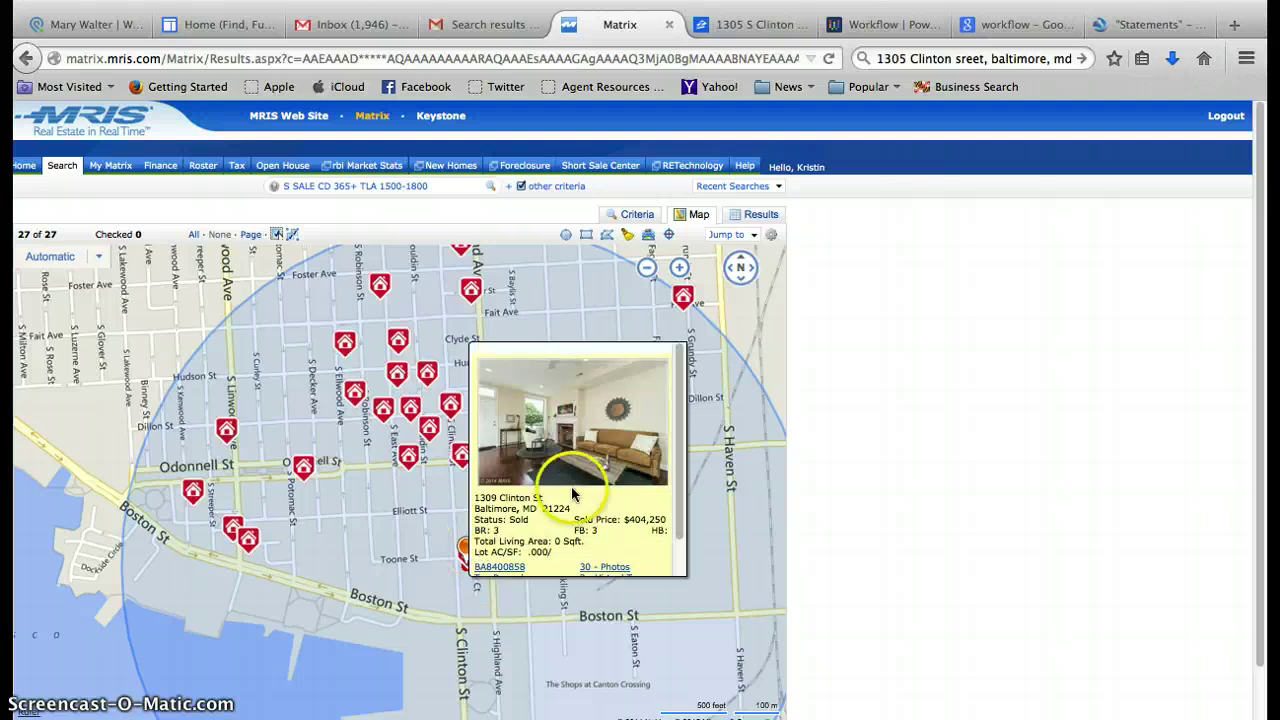
left_click_drag(676, 396, 680, 450)
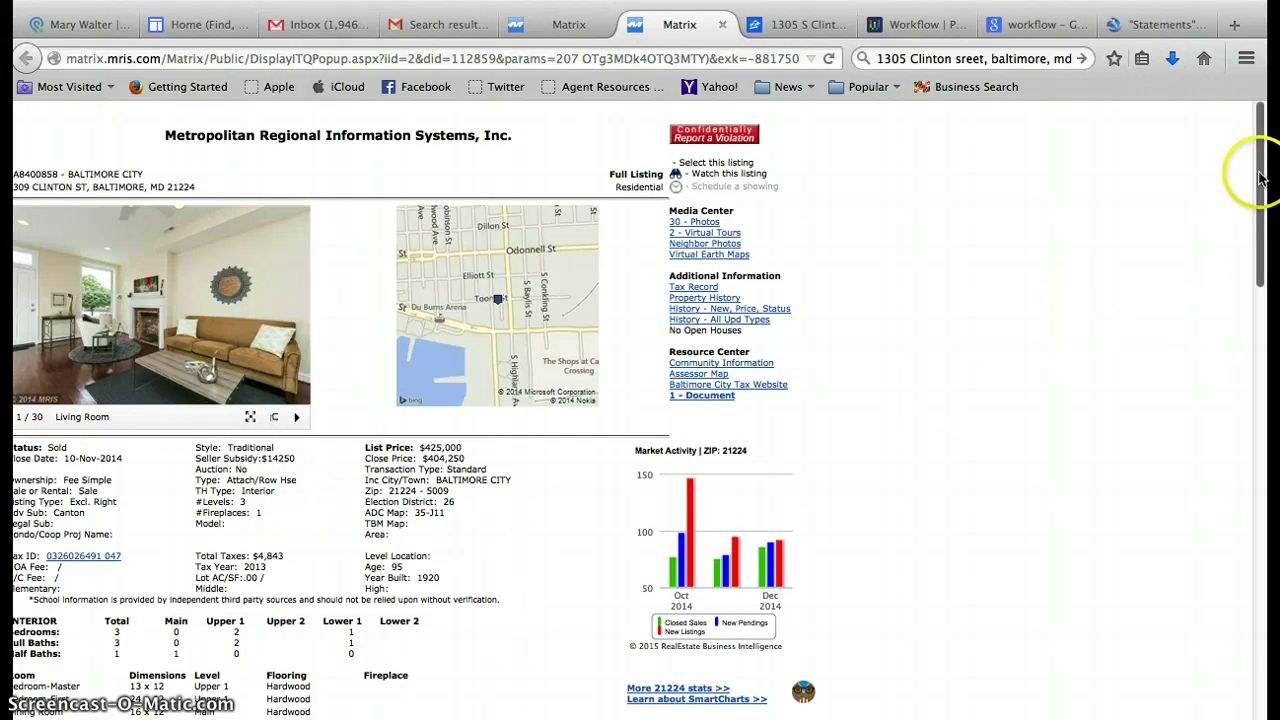
left_click(1264, 219)
left_click_drag(1264, 219, 1259, 277)
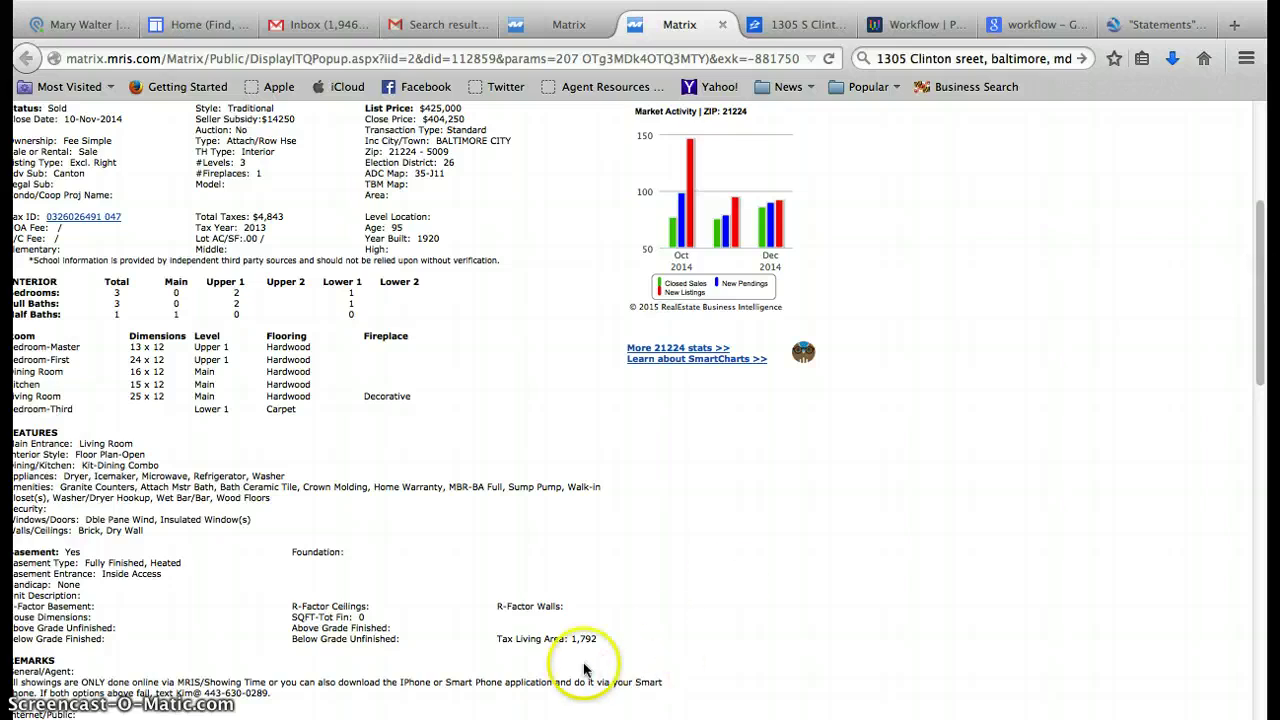
mouse_move(1251, 290)
left_mouse_down()
mouse_move(1250, 303)
mouse_move(1245, 246)
mouse_move(1249, 304)
left_mouse_up()
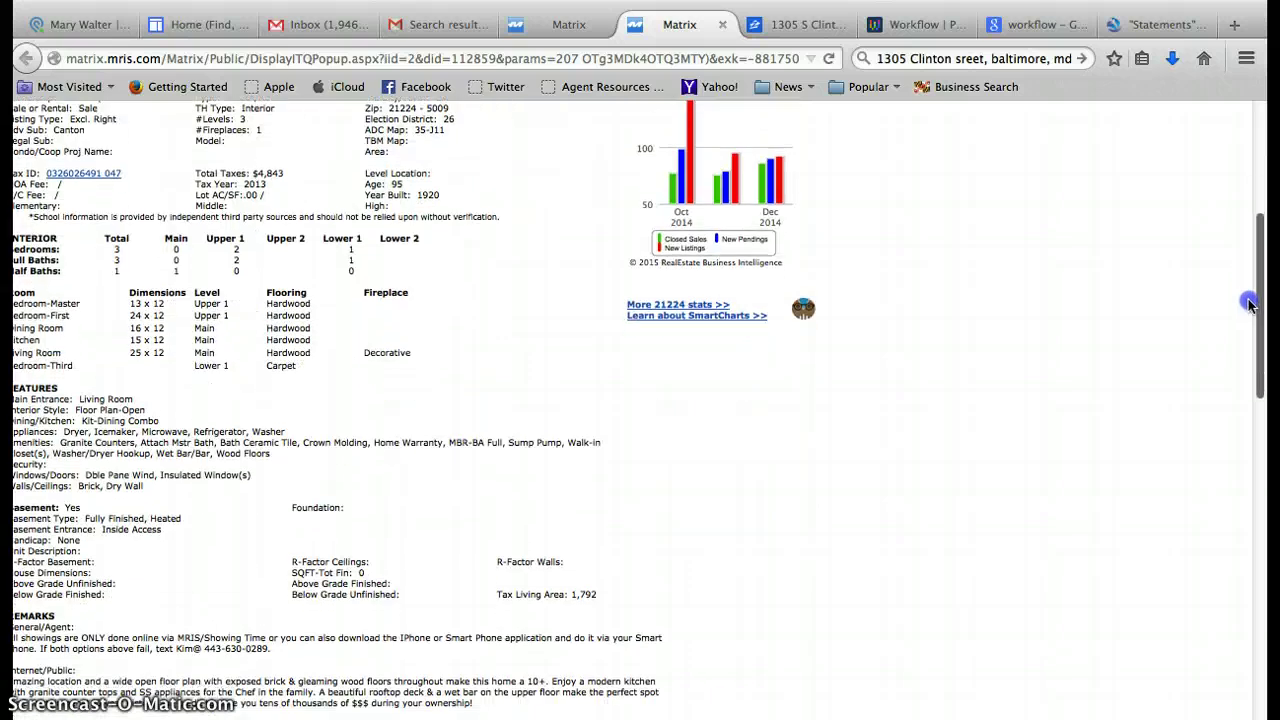
left_click_drag(1249, 304, 1262, 155)
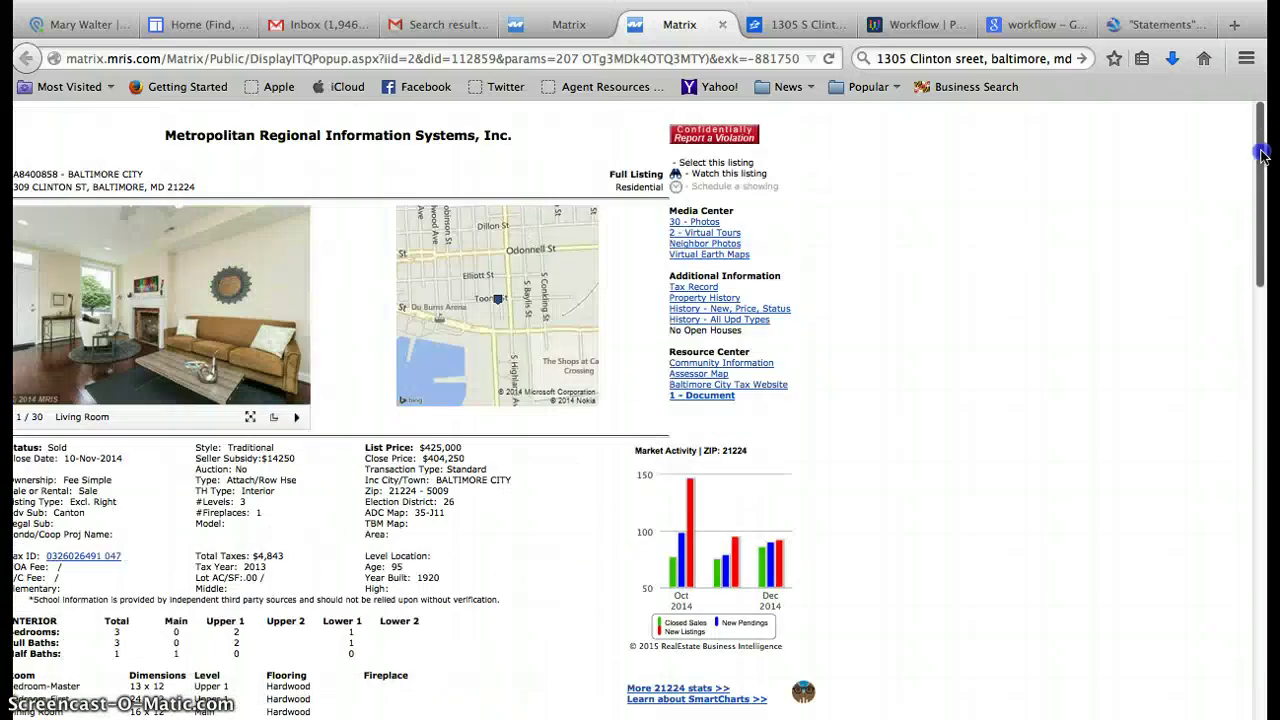
mouse_move(220, 48)
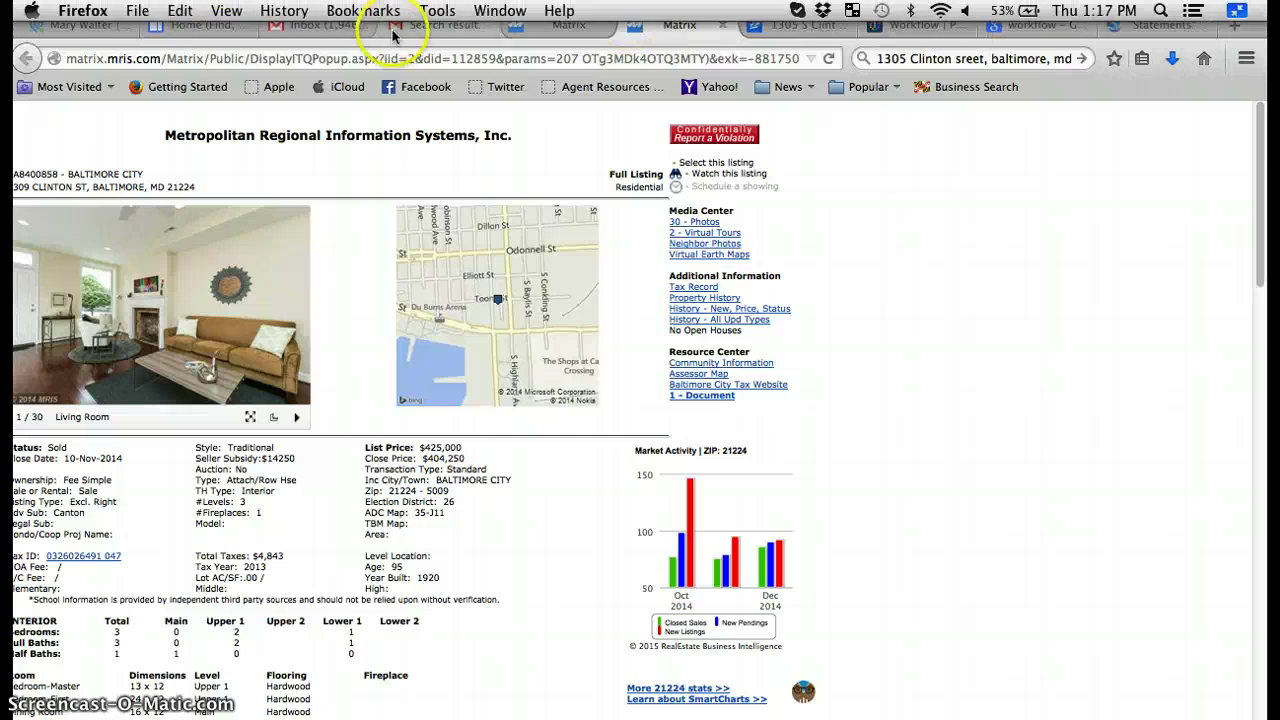
left_click(98, 28)
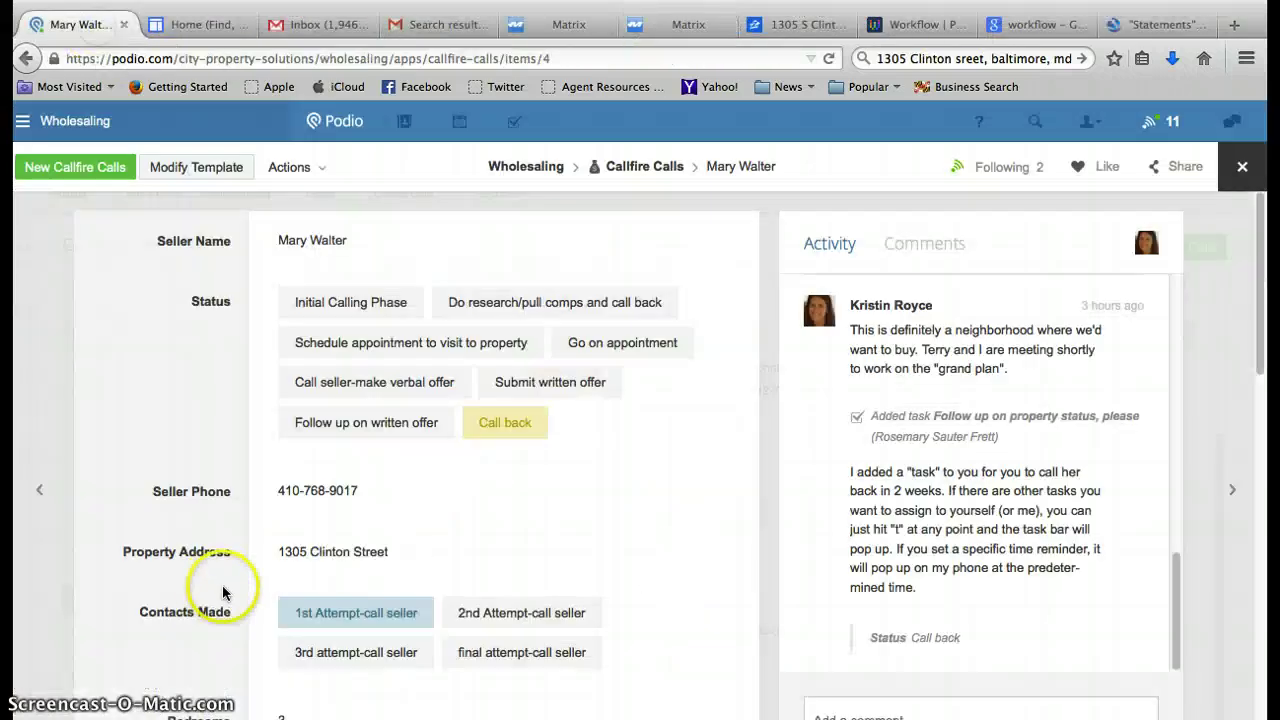
left_click_drag(1261, 370, 1262, 635)
left_click(310, 508)
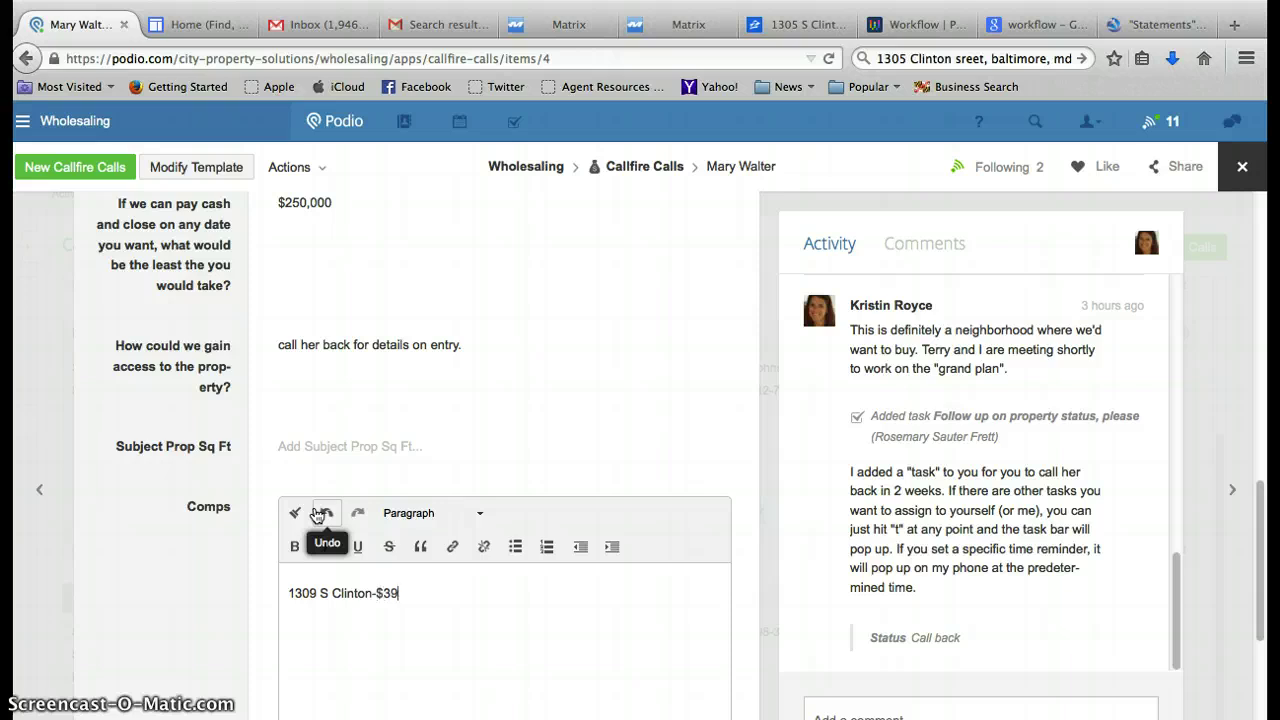
left_click(672, 24)
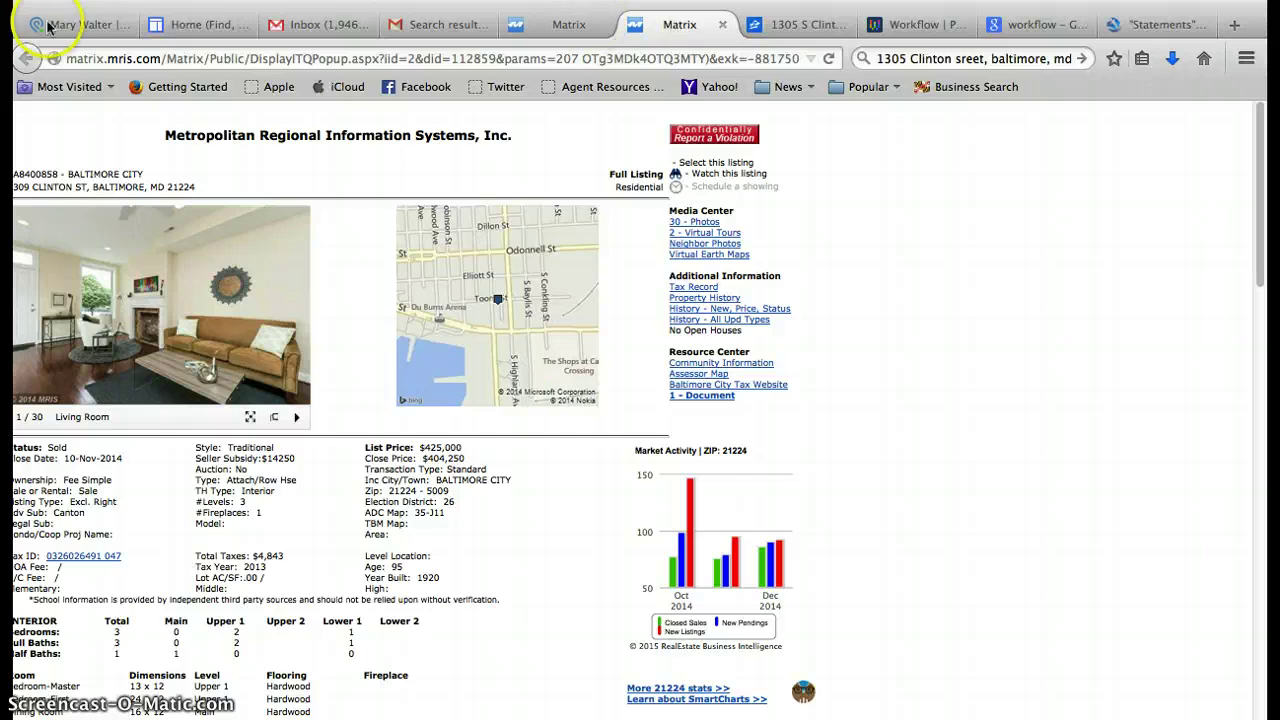
left_click(86, 30)
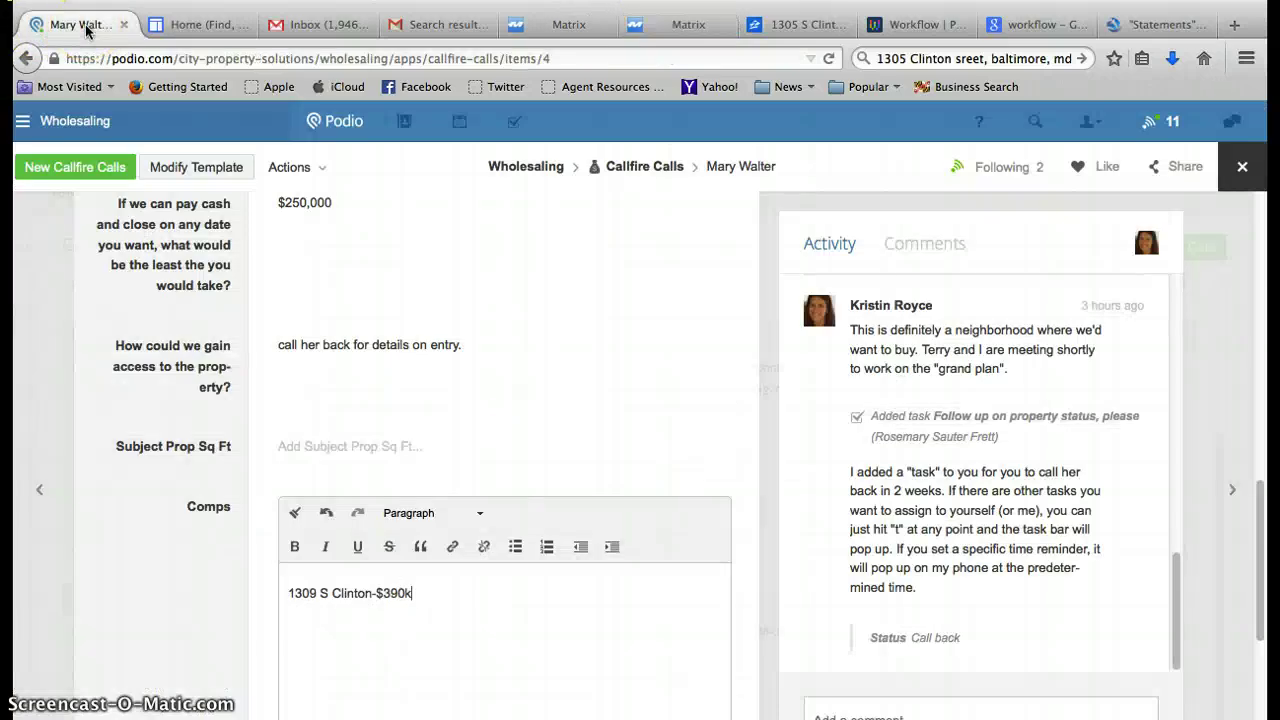
type("2014, full renovation")
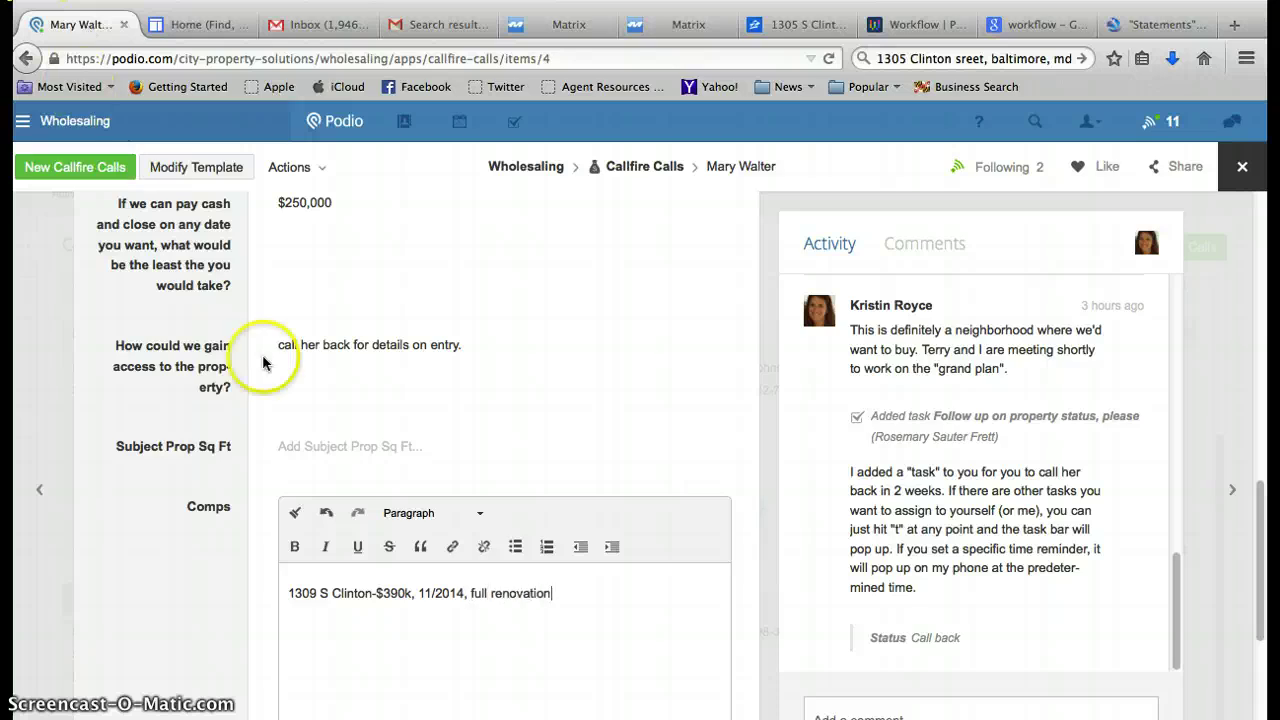
left_click(286, 592)
type("Hihg")
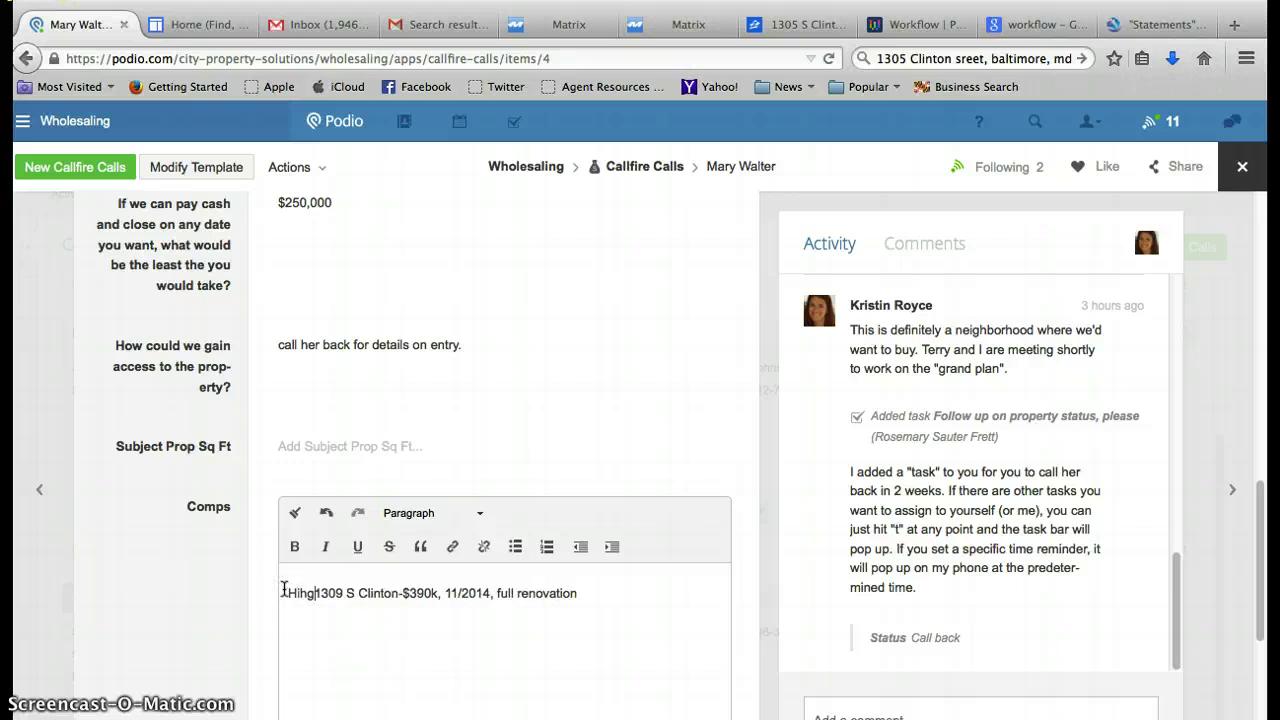
type(" Comps")
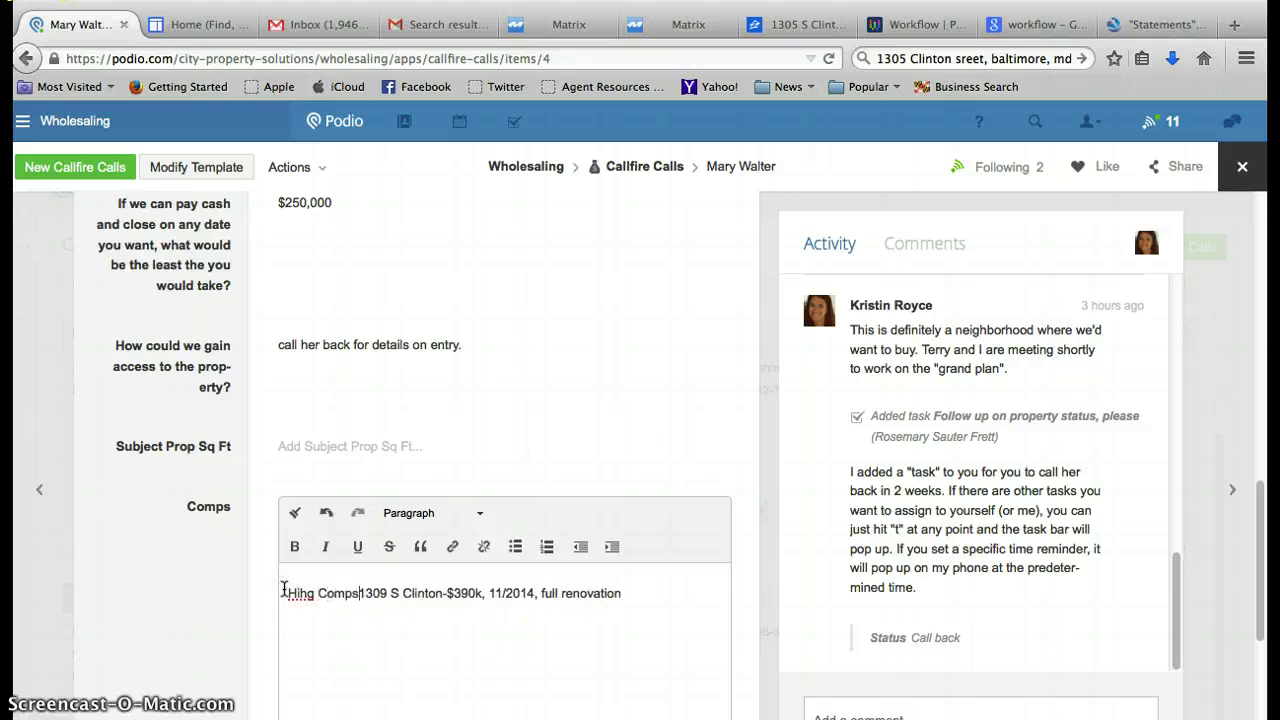
double_click(306, 590)
type("High")
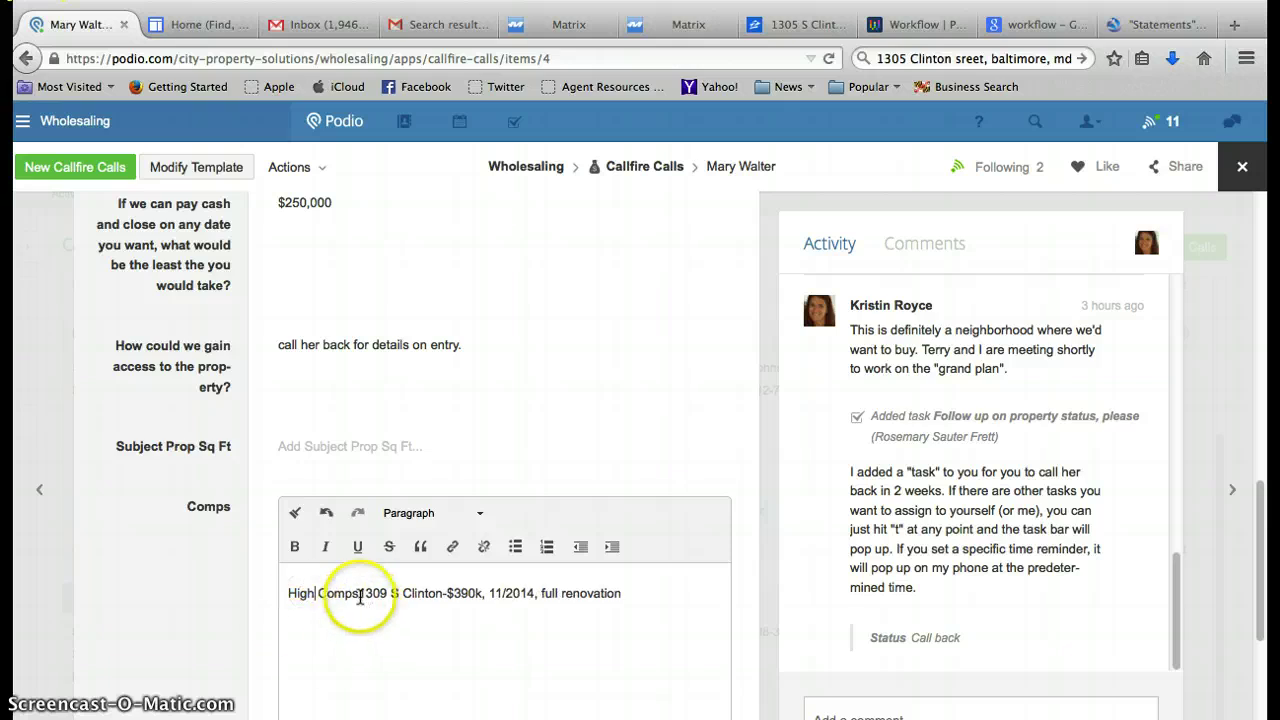
left_click(360, 593)
type(":")
key("Return")
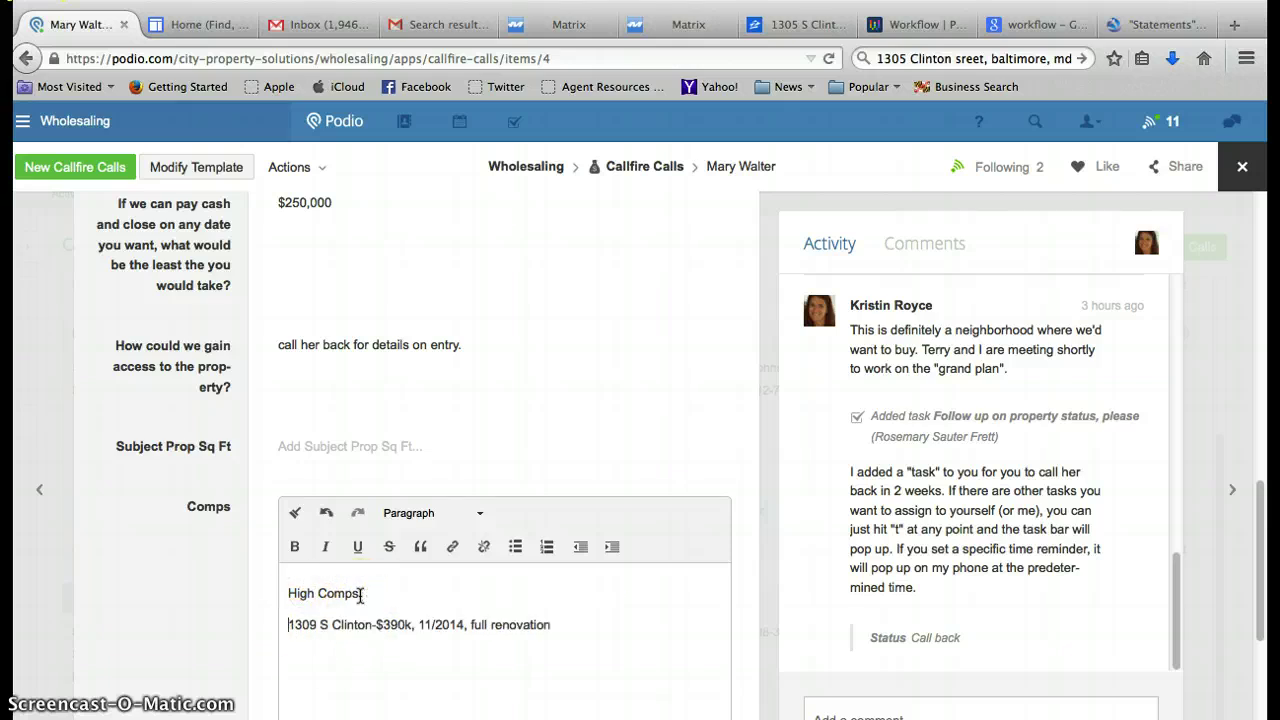
left_click(620, 602)
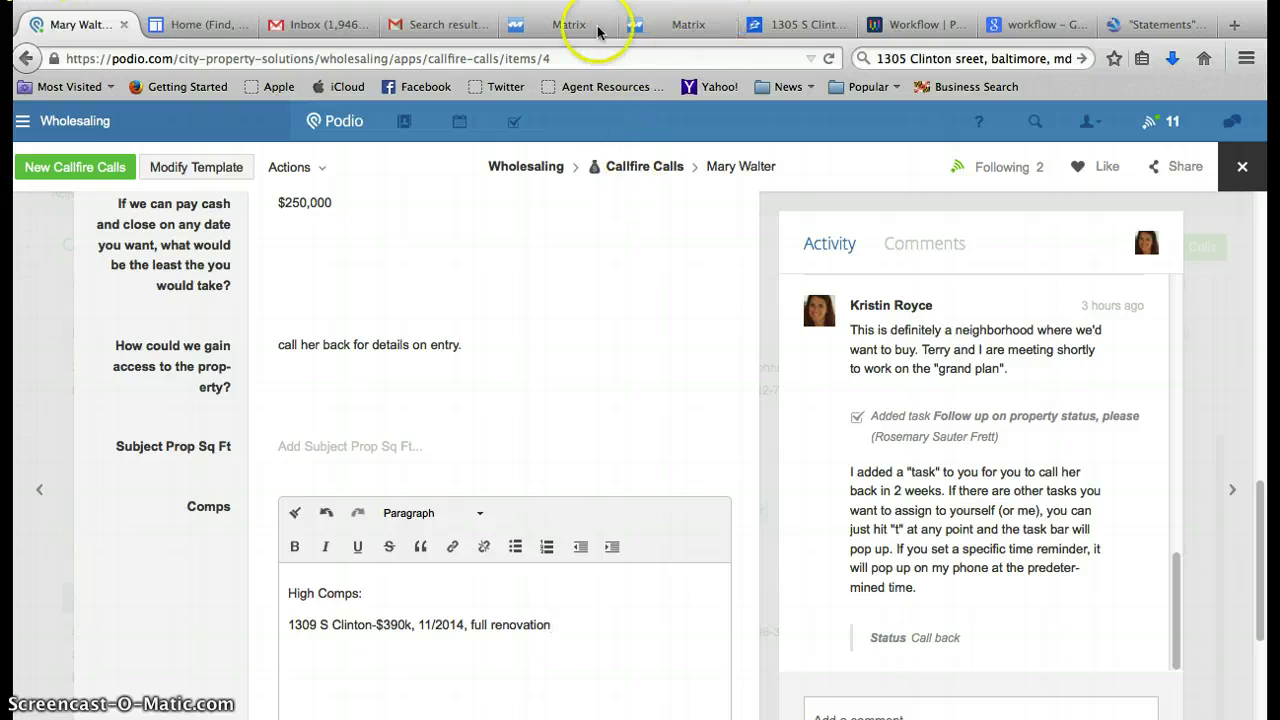
left_click(712, 27)
left_click(720, 25)
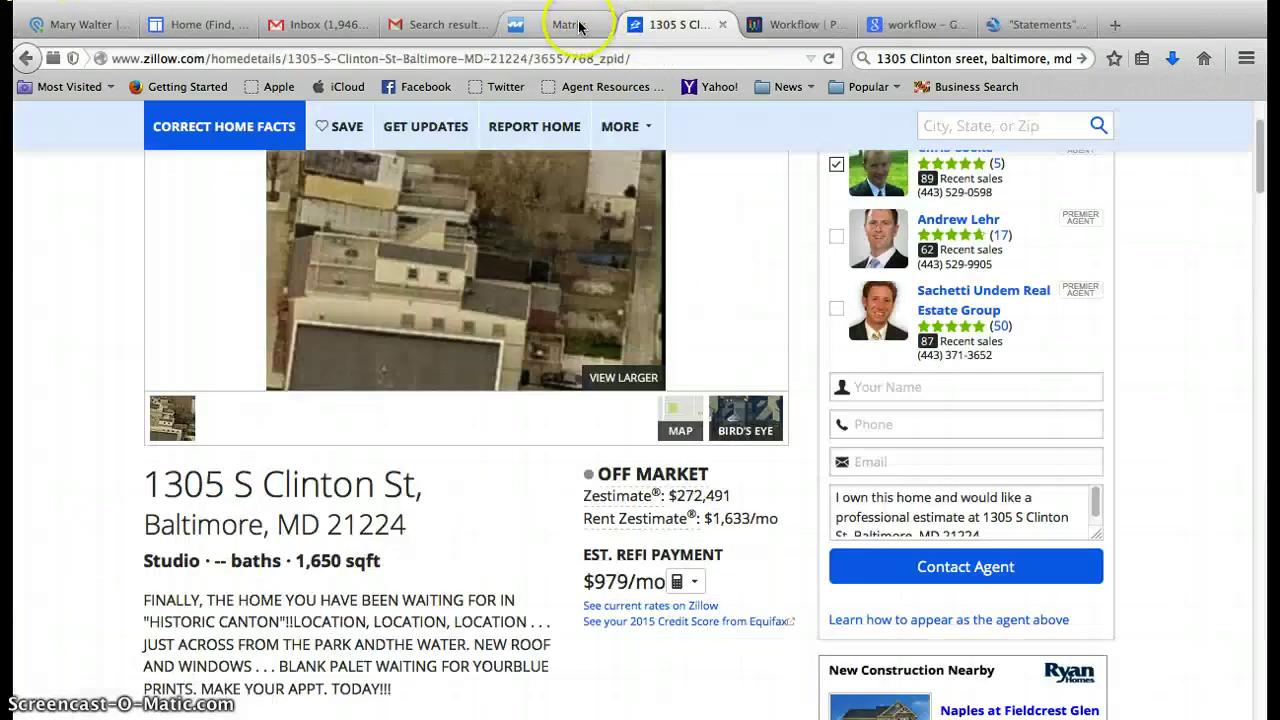
left_click(569, 24)
left_click(467, 487)
left_click(430, 553)
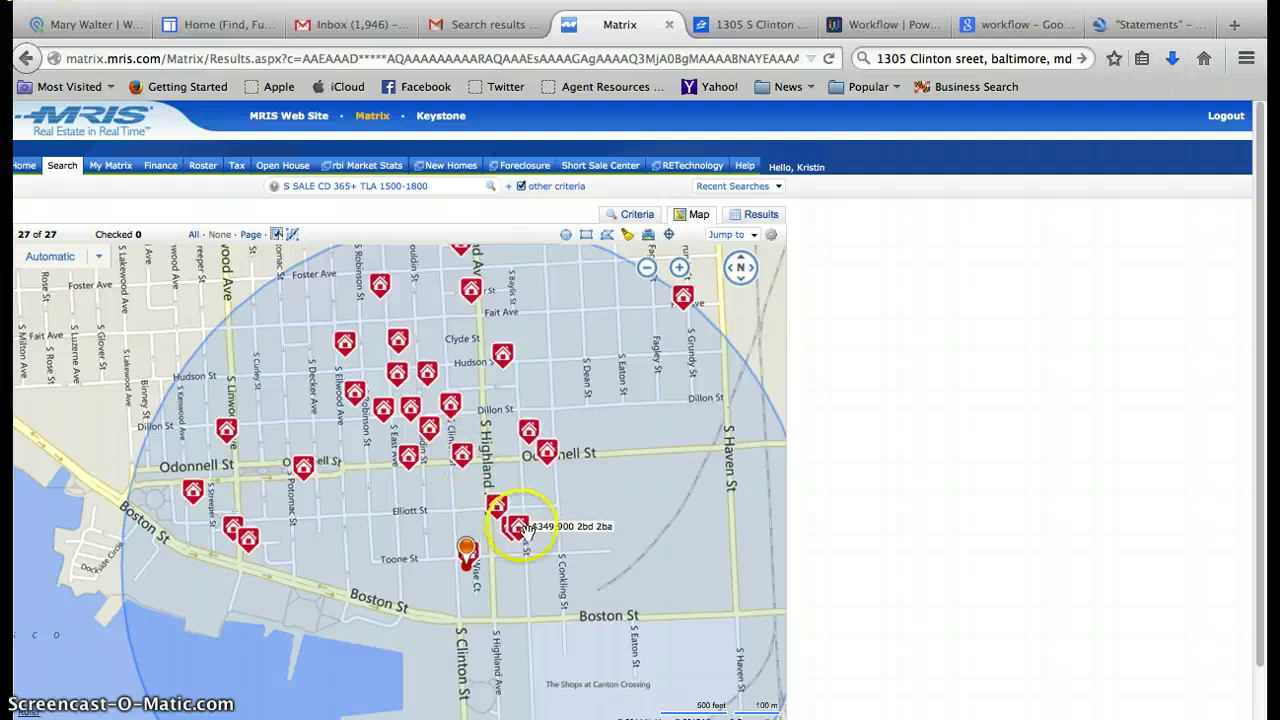
left_click(776, 216)
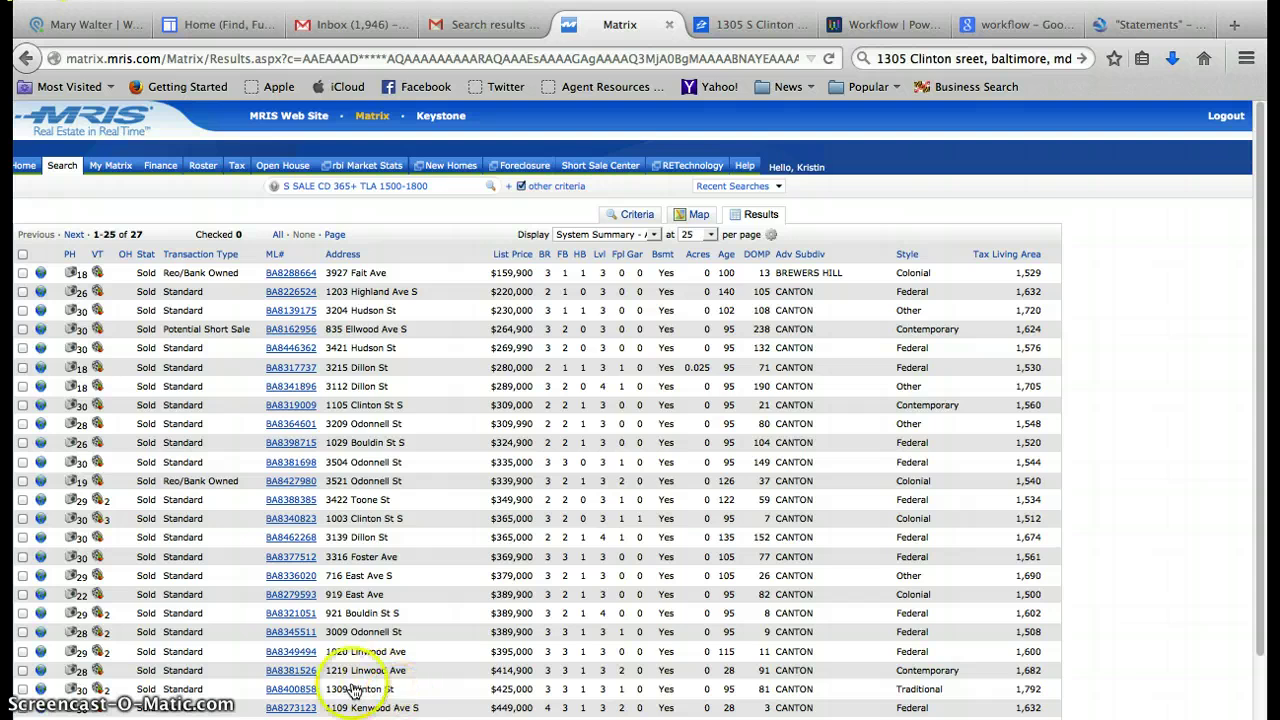
left_click(296, 673)
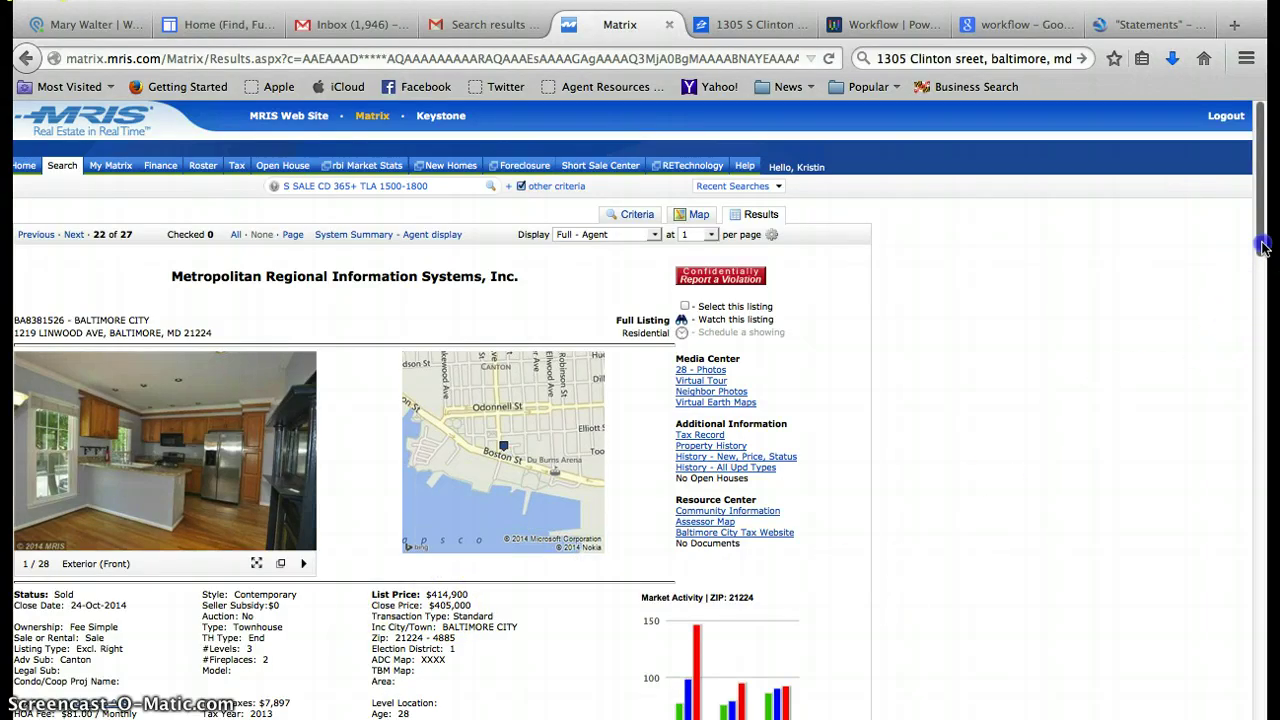
mouse_move(1263, 250)
left_mouse_down()
mouse_move(1265, 385)
mouse_move(1263, 272)
left_mouse_up()
left_click_drag(216, 212, 18, 229)
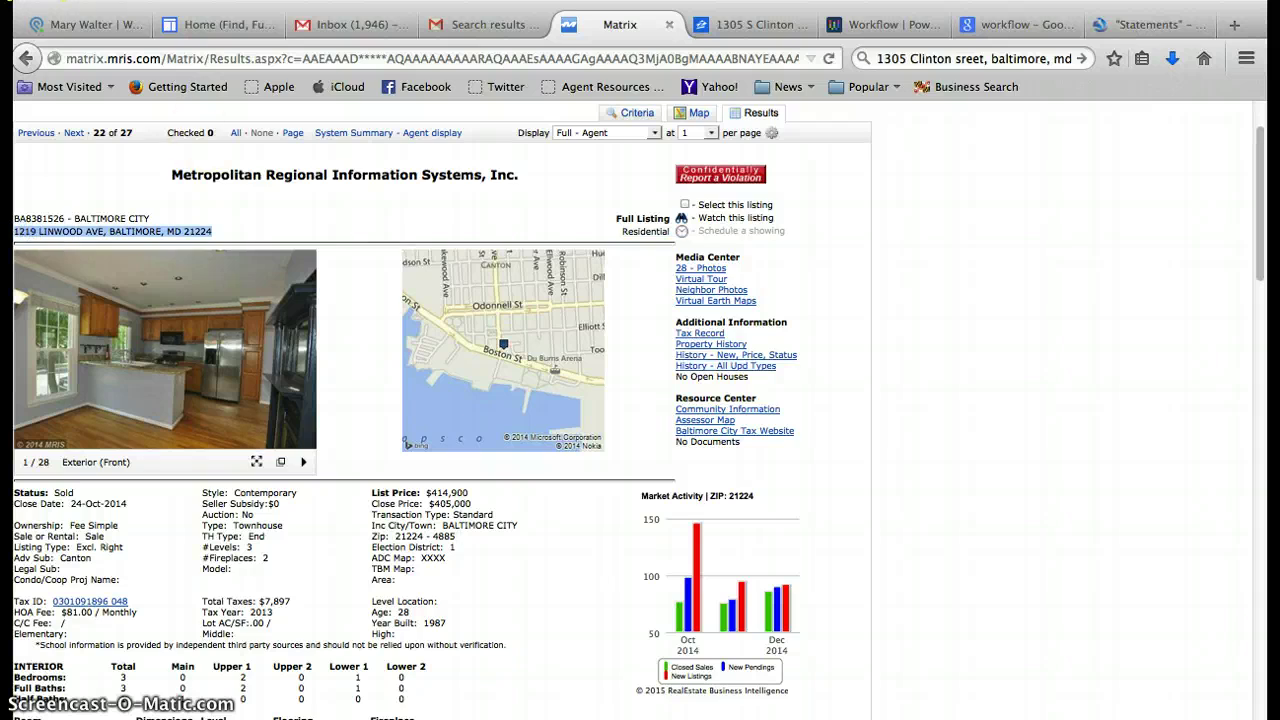
left_click(86, 24)
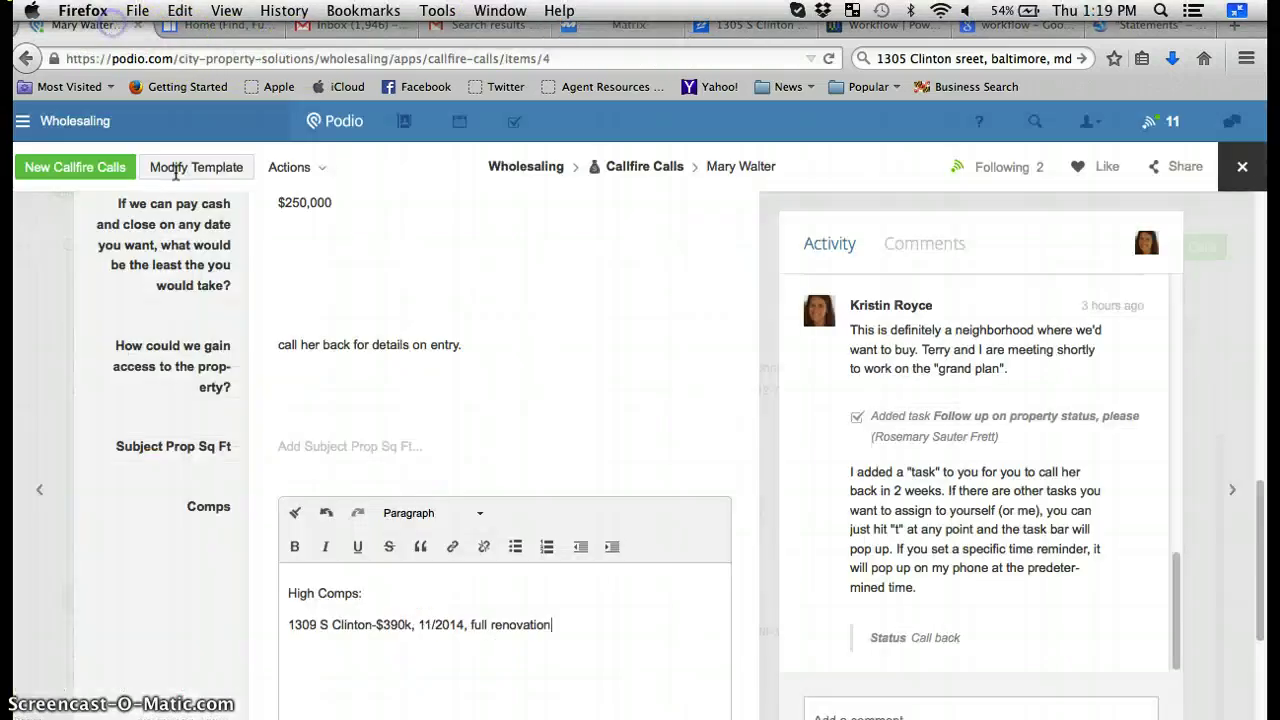
left_click(344, 650)
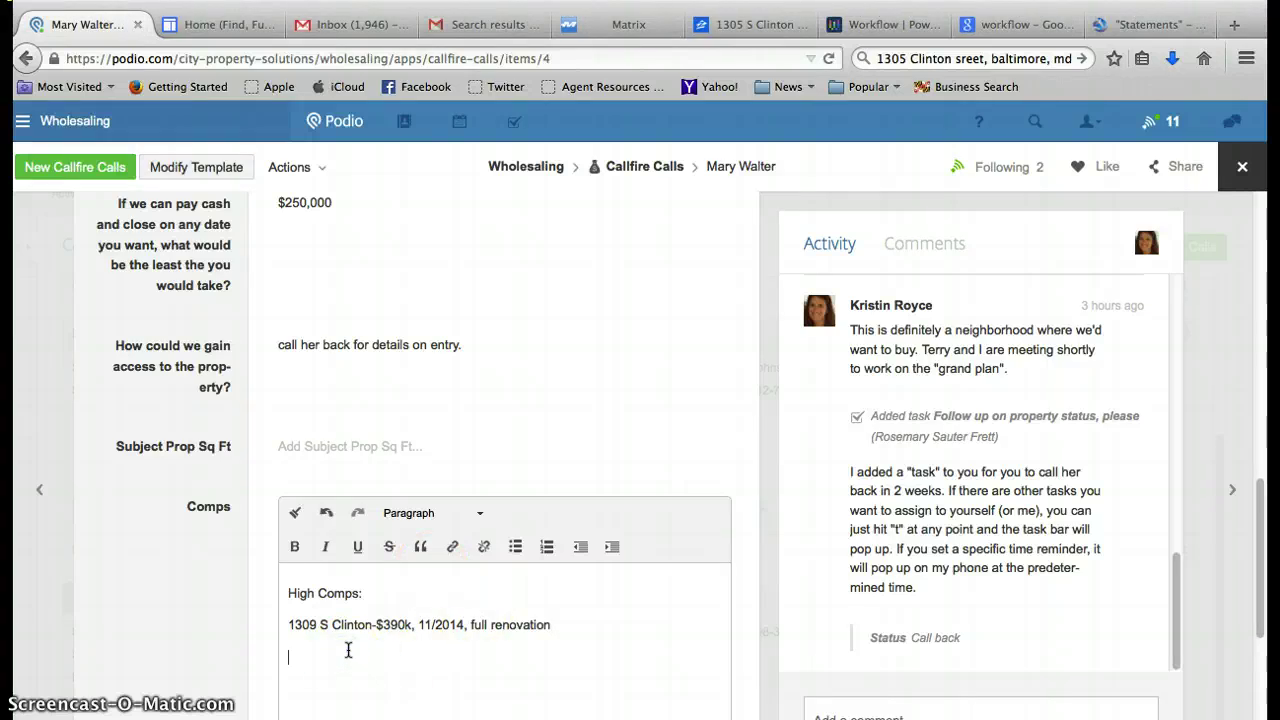
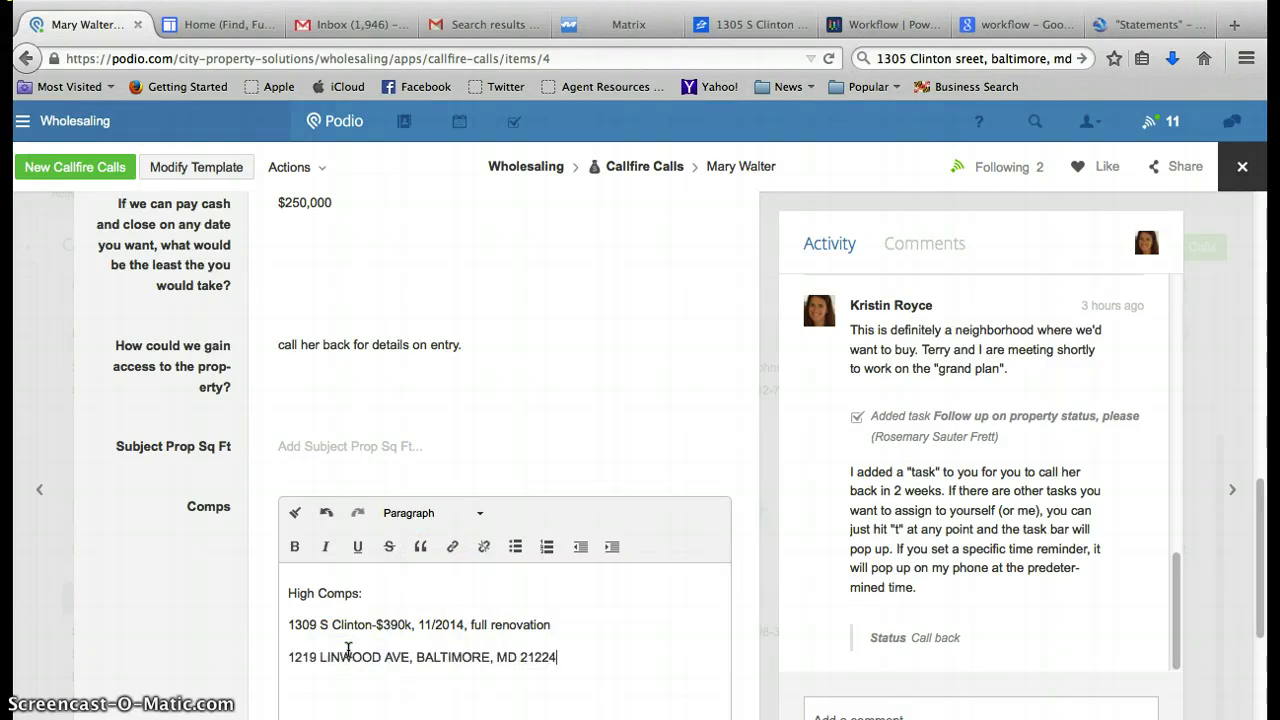
left_click(620, 20)
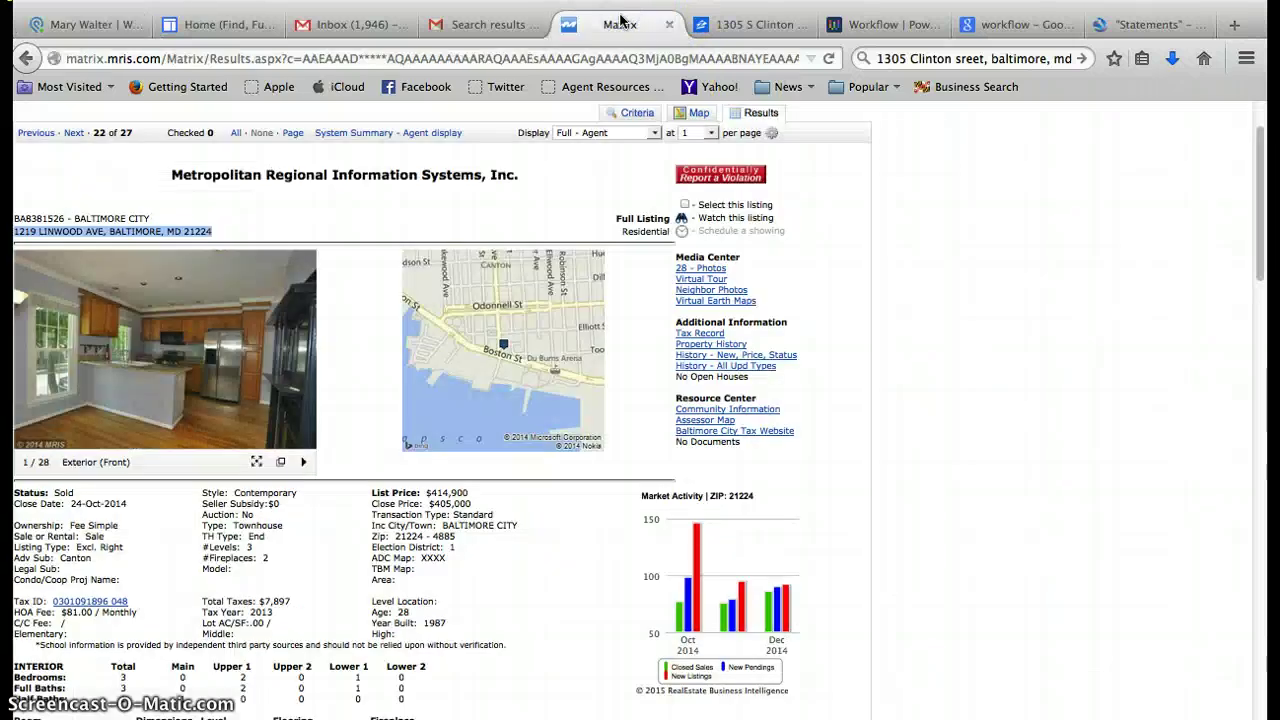
left_click(84, 28)
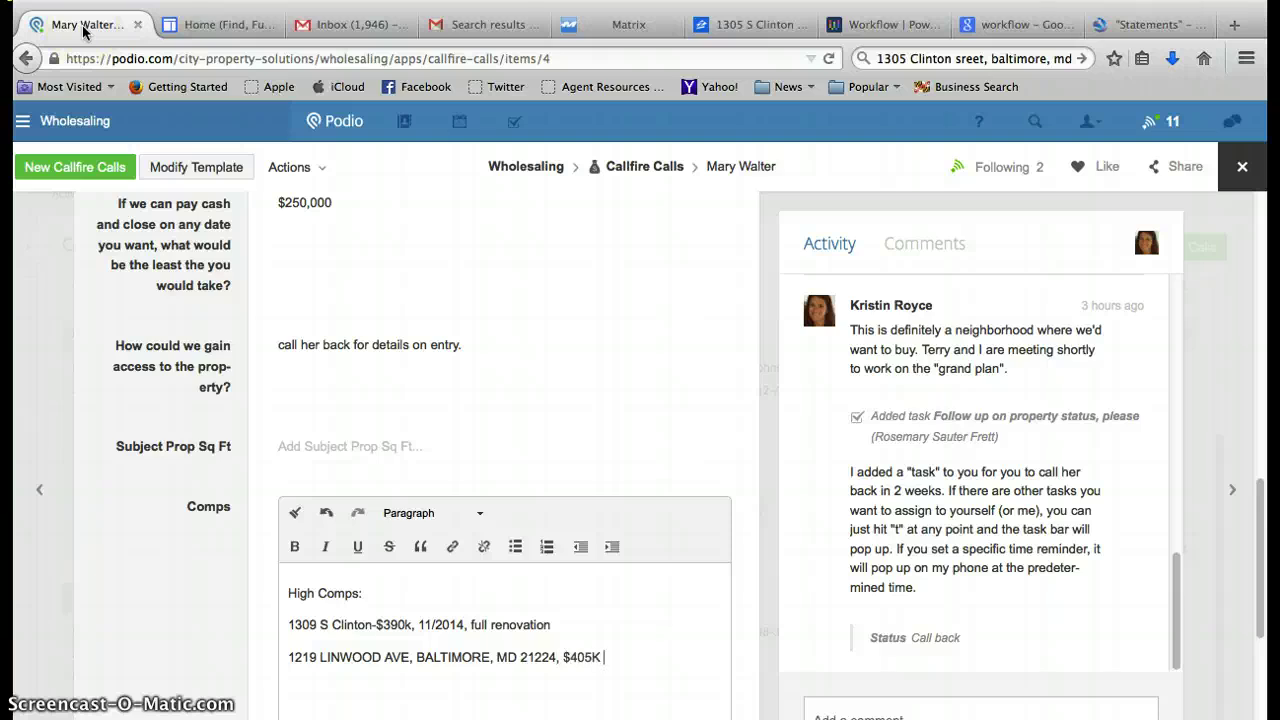
type("11/2014, renovation")
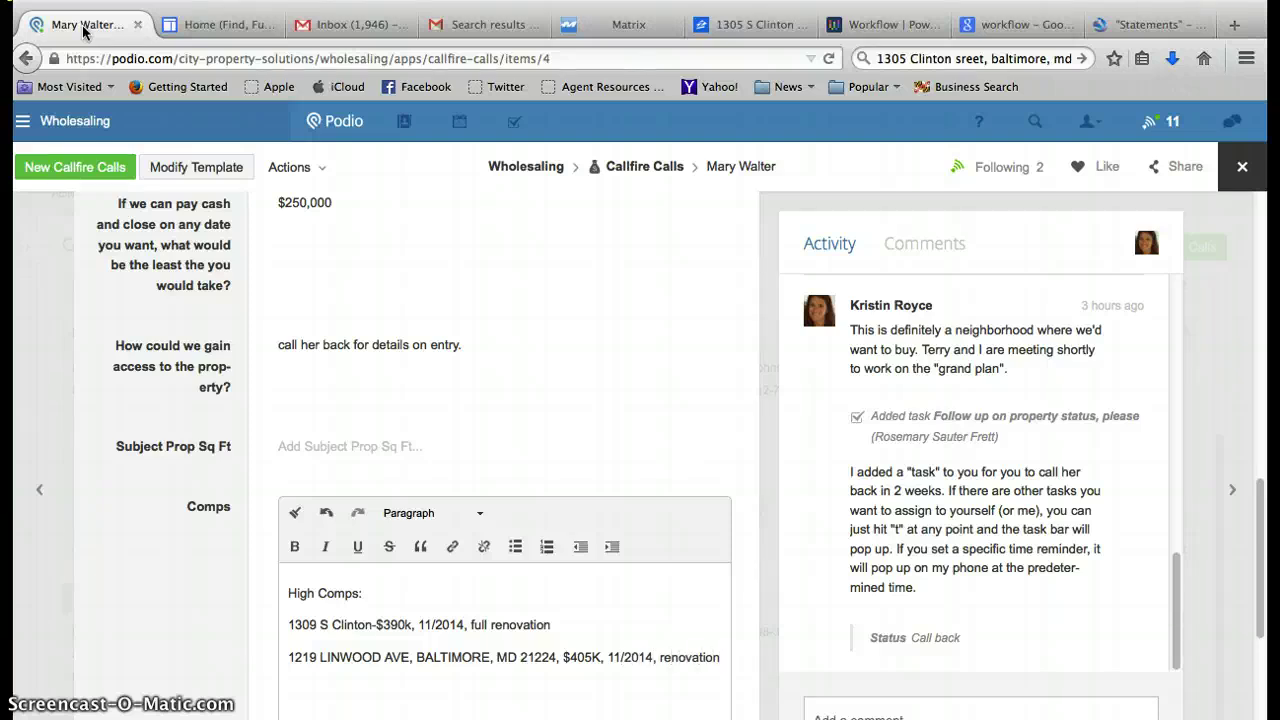
left_click(62, 42)
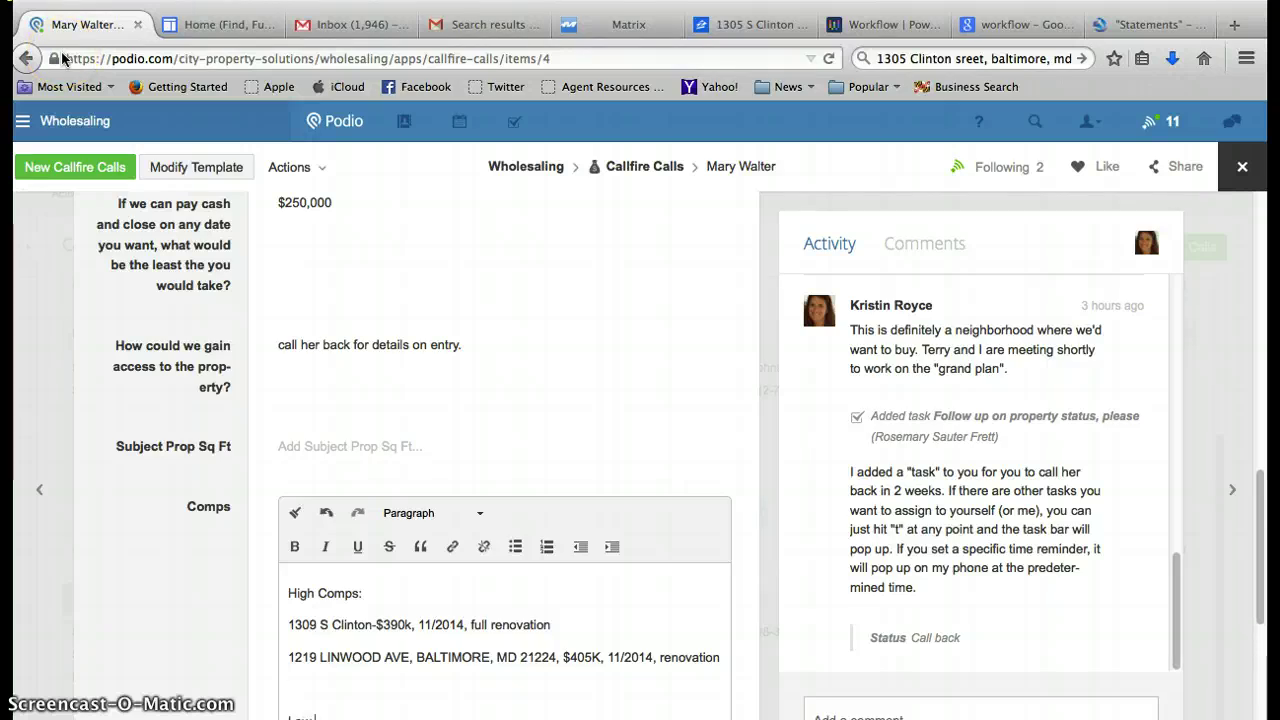
type("s")
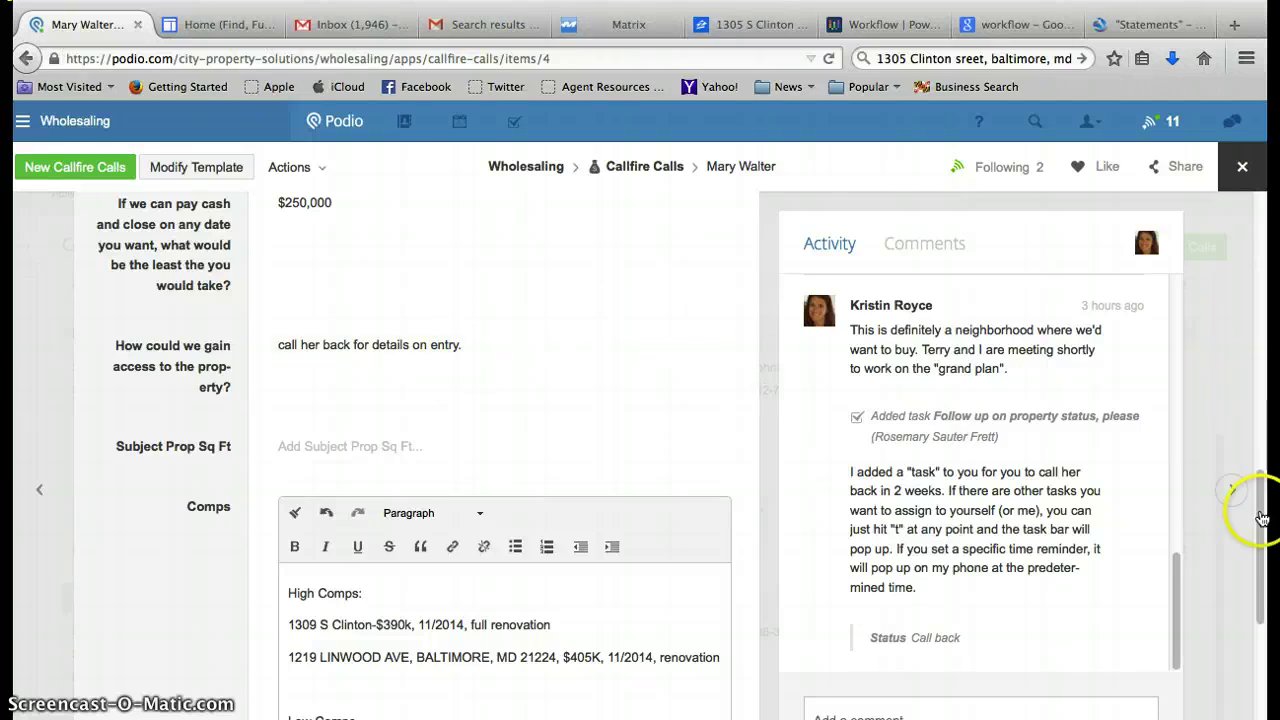
Save the Comps field, then reopen it with the cursor after the Low Comps: heading.
left_click(1262, 476)
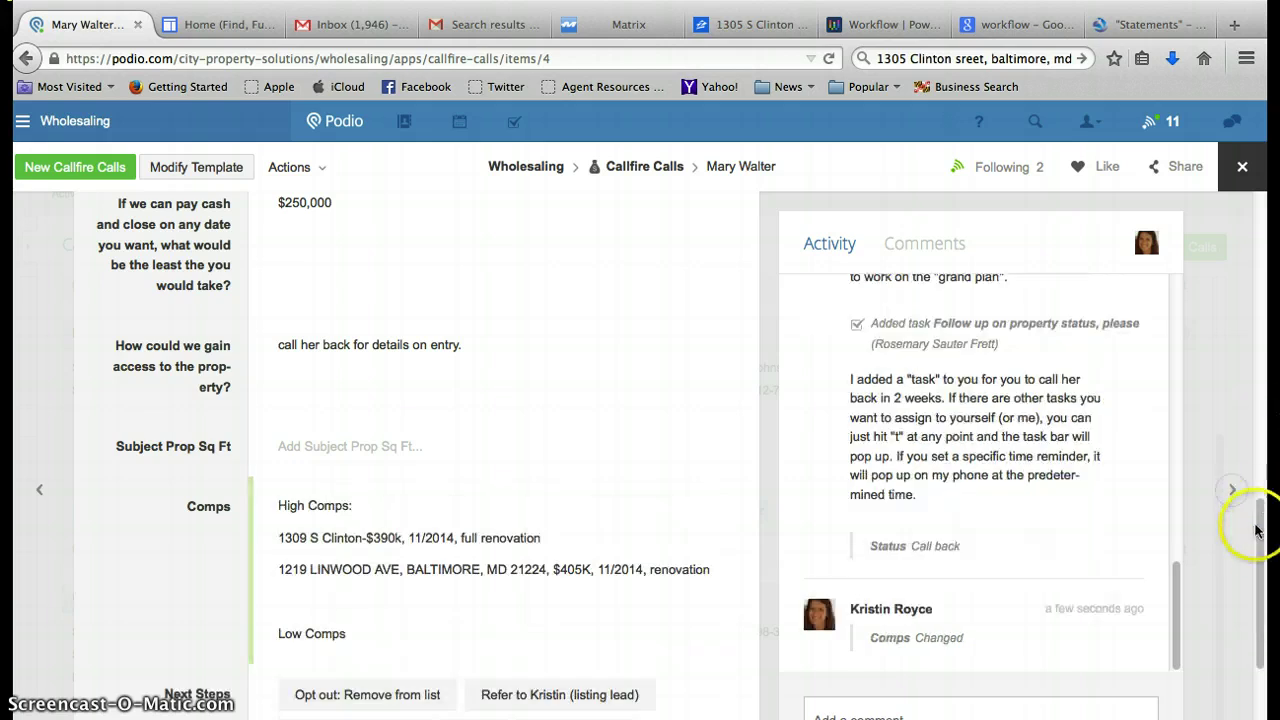
left_click_drag(1263, 528, 1265, 370)
scroll(1265, 370, "up", 1)
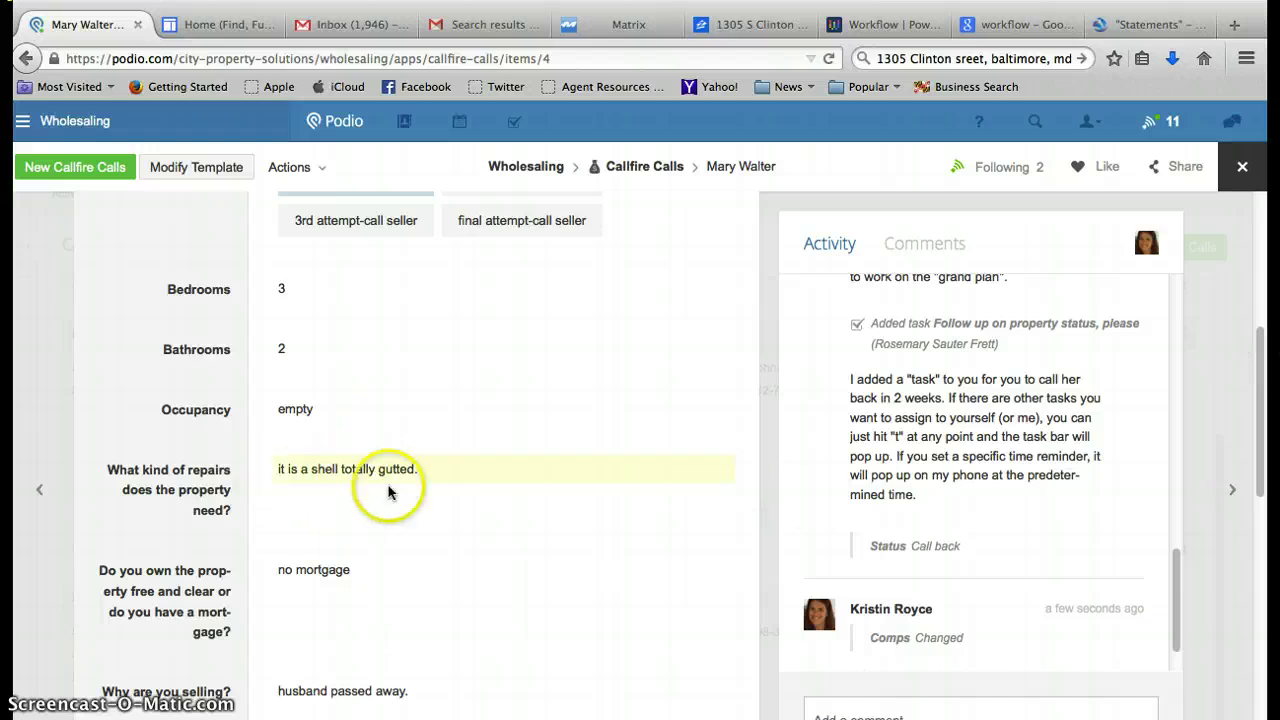
left_click_drag(1257, 409, 1242, 603)
left_click(663, 514)
left_click(365, 666)
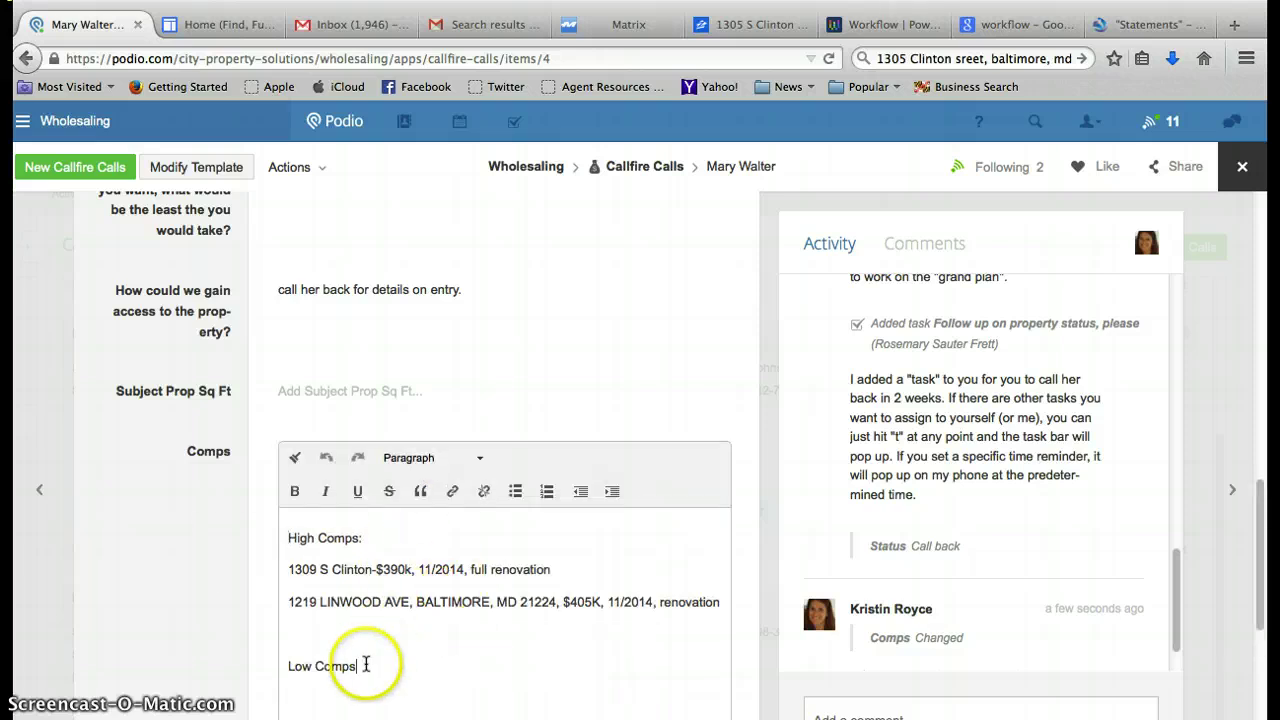
left_click(631, 24)
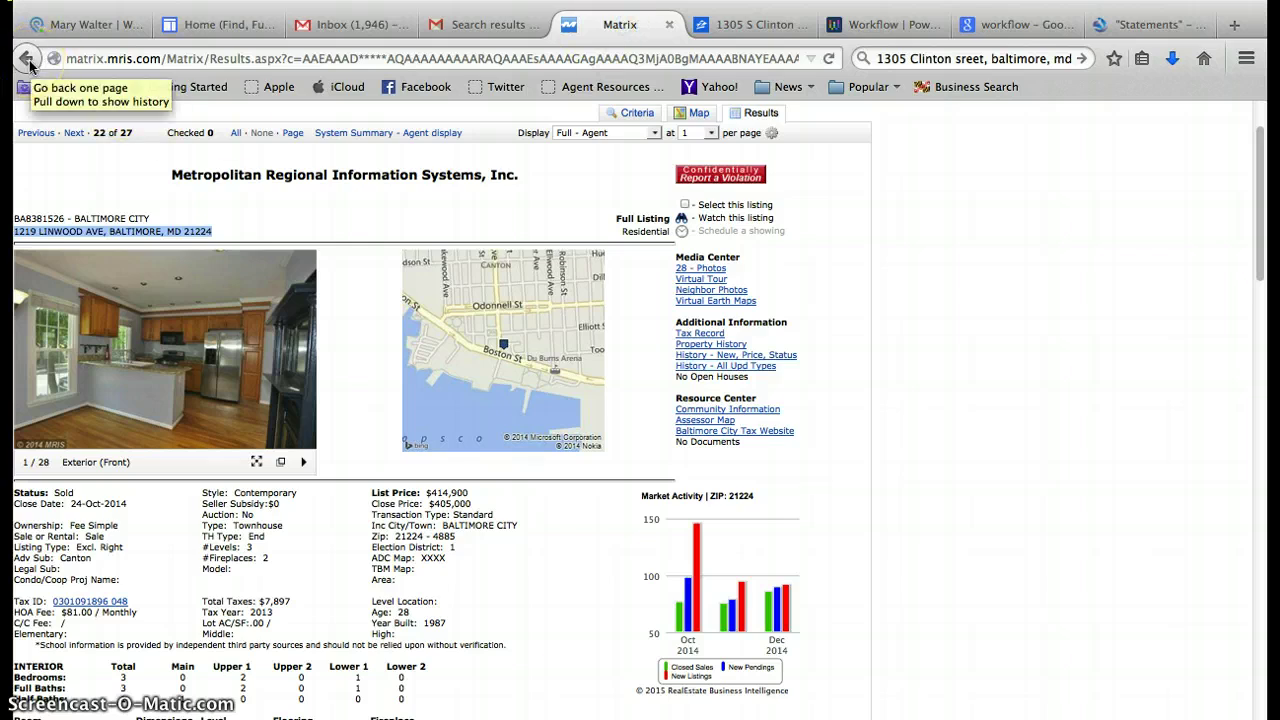
left_click(373, 136)
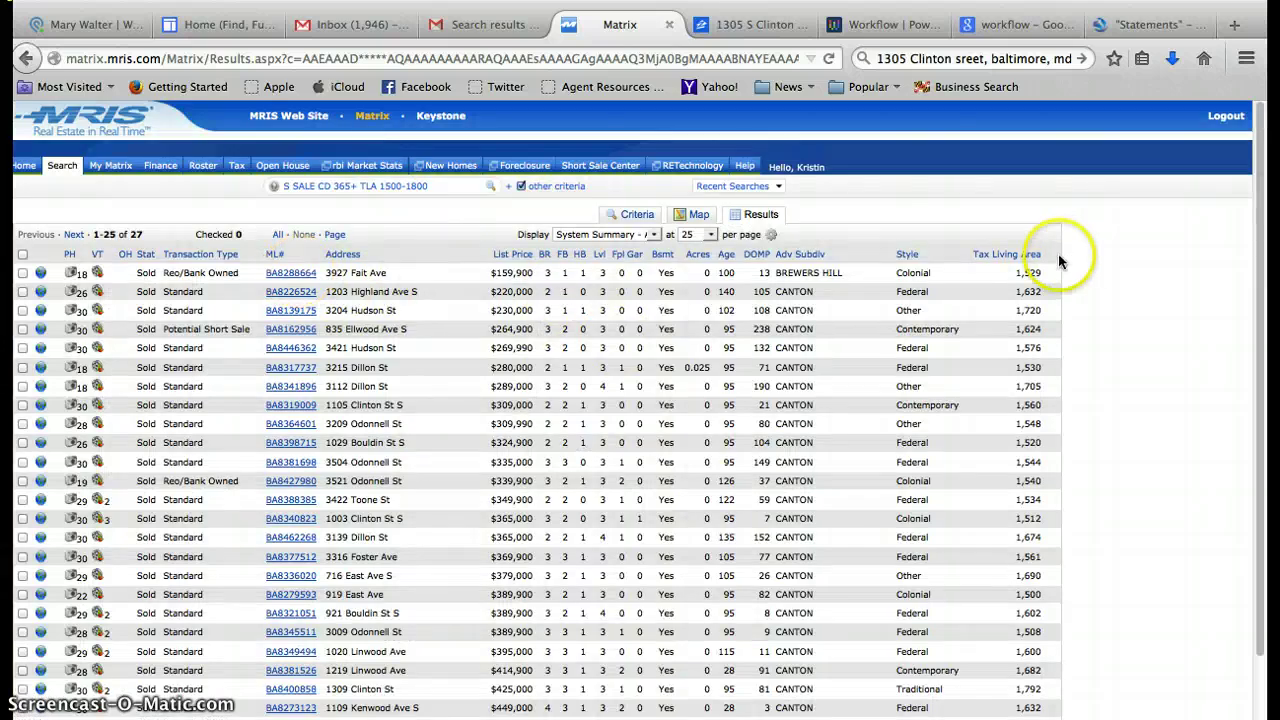
left_click(287, 273)
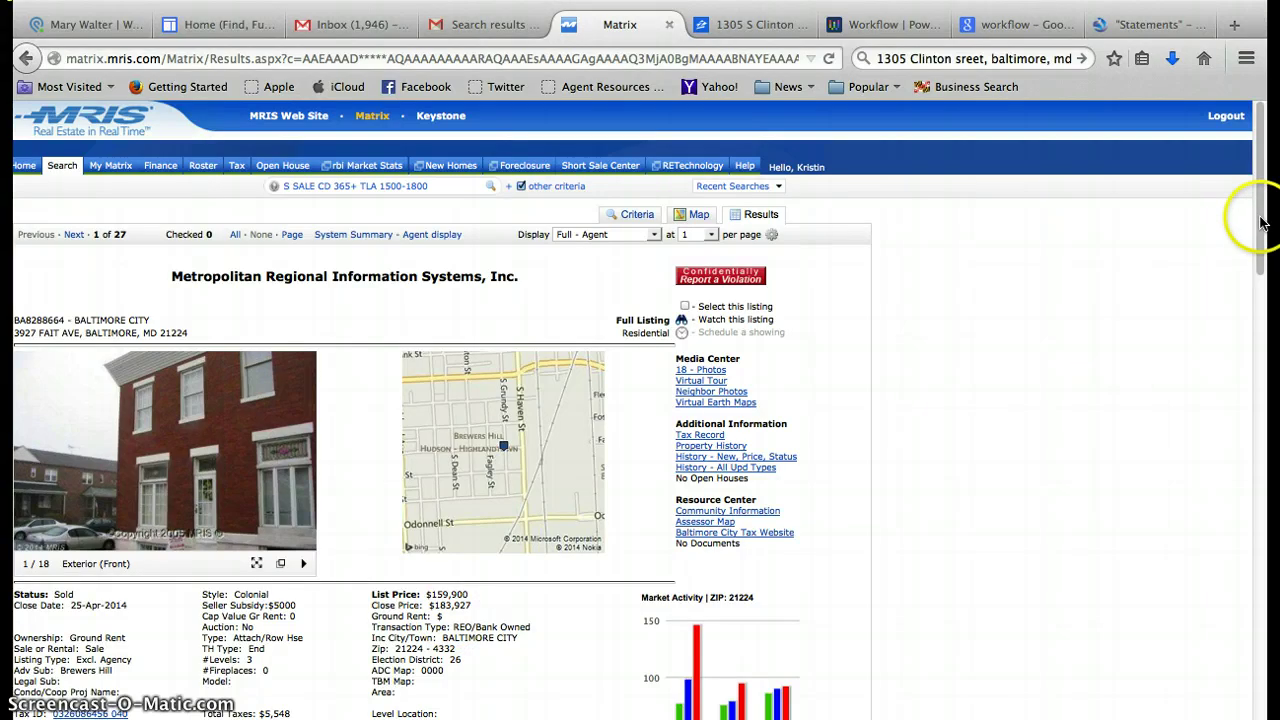
left_click(1262, 287)
left_click_drag(1262, 287, 1266, 372)
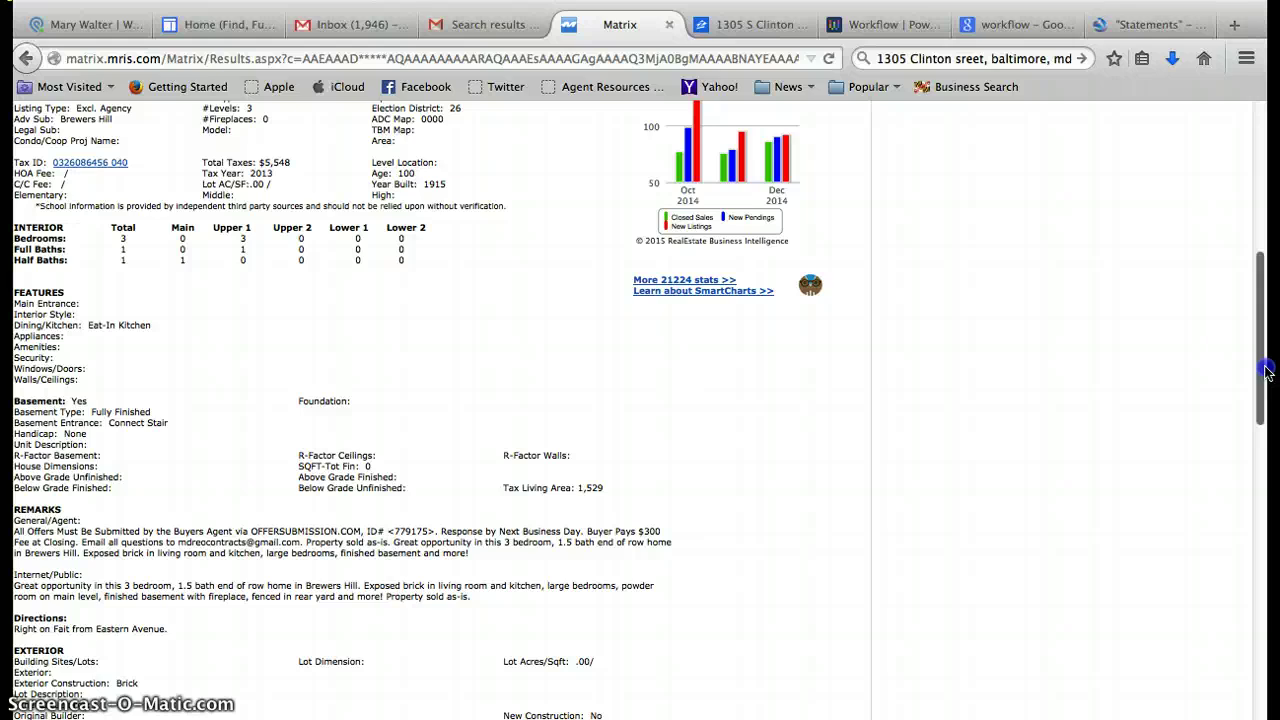
left_click_drag(1266, 372, 1266, 208)
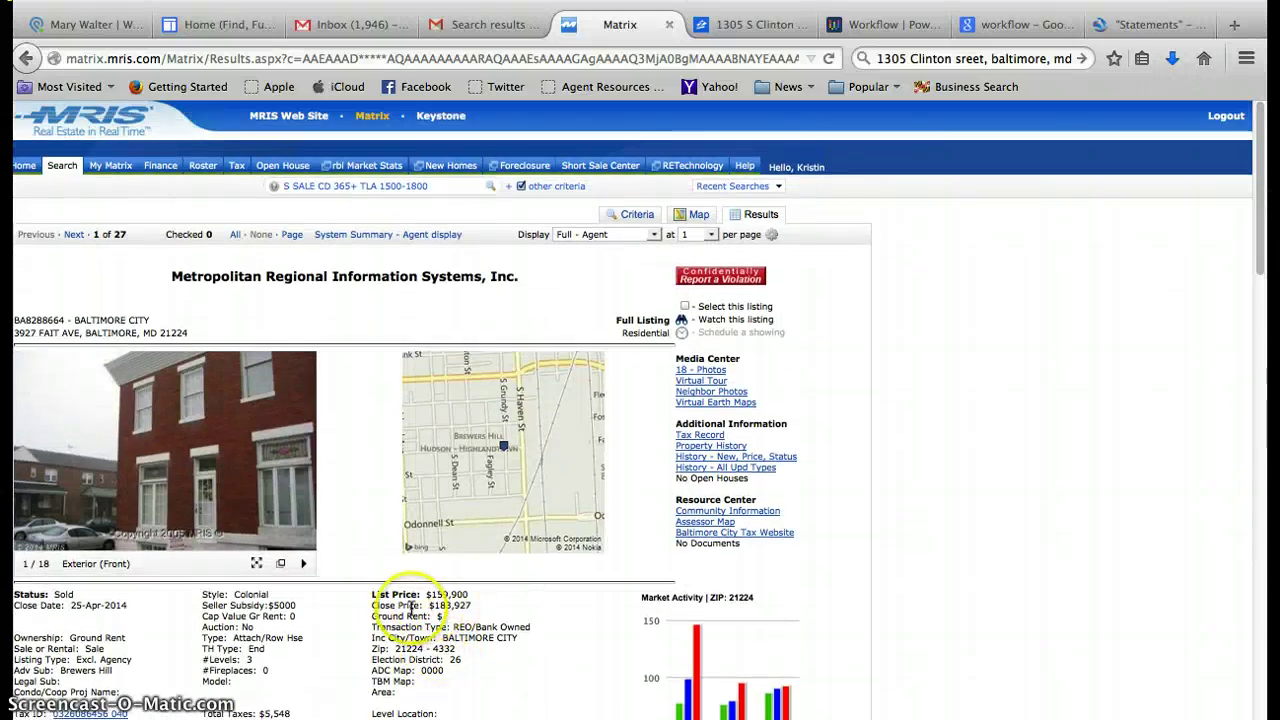
left_click_drag(150, 321, 13, 335)
key("super+c")
left_click(155, 337)
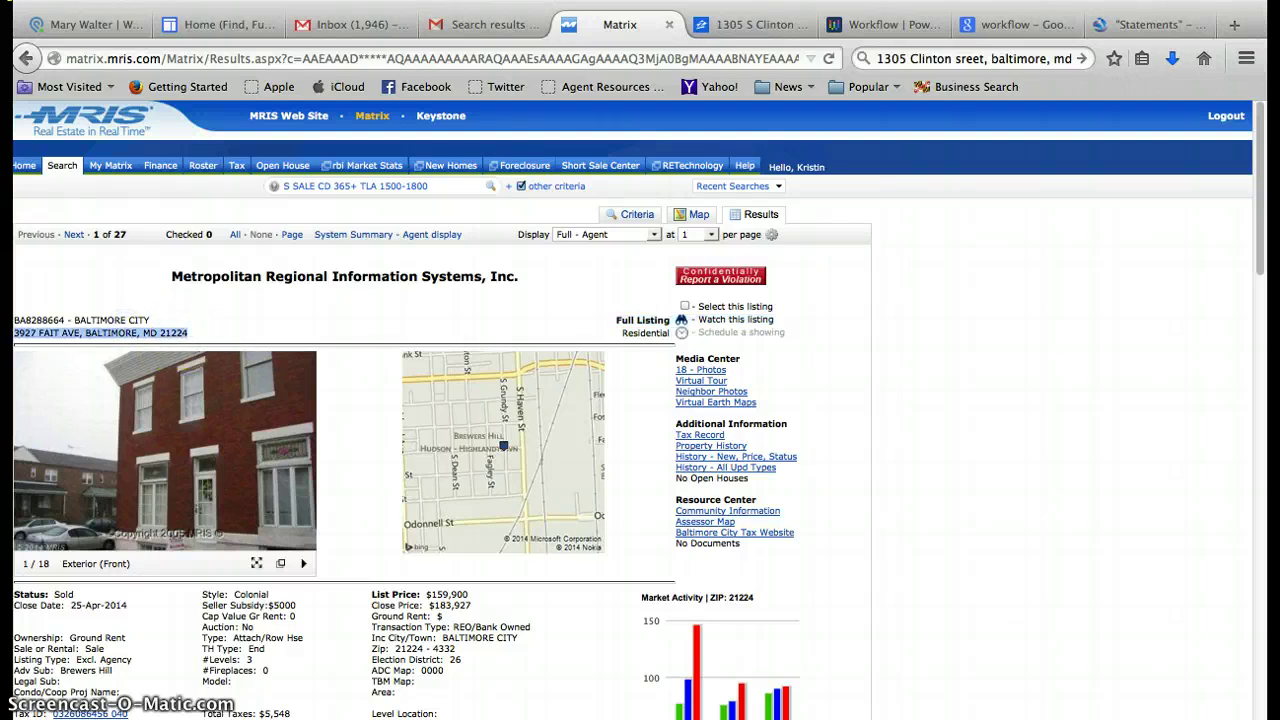
left_click(70, 25)
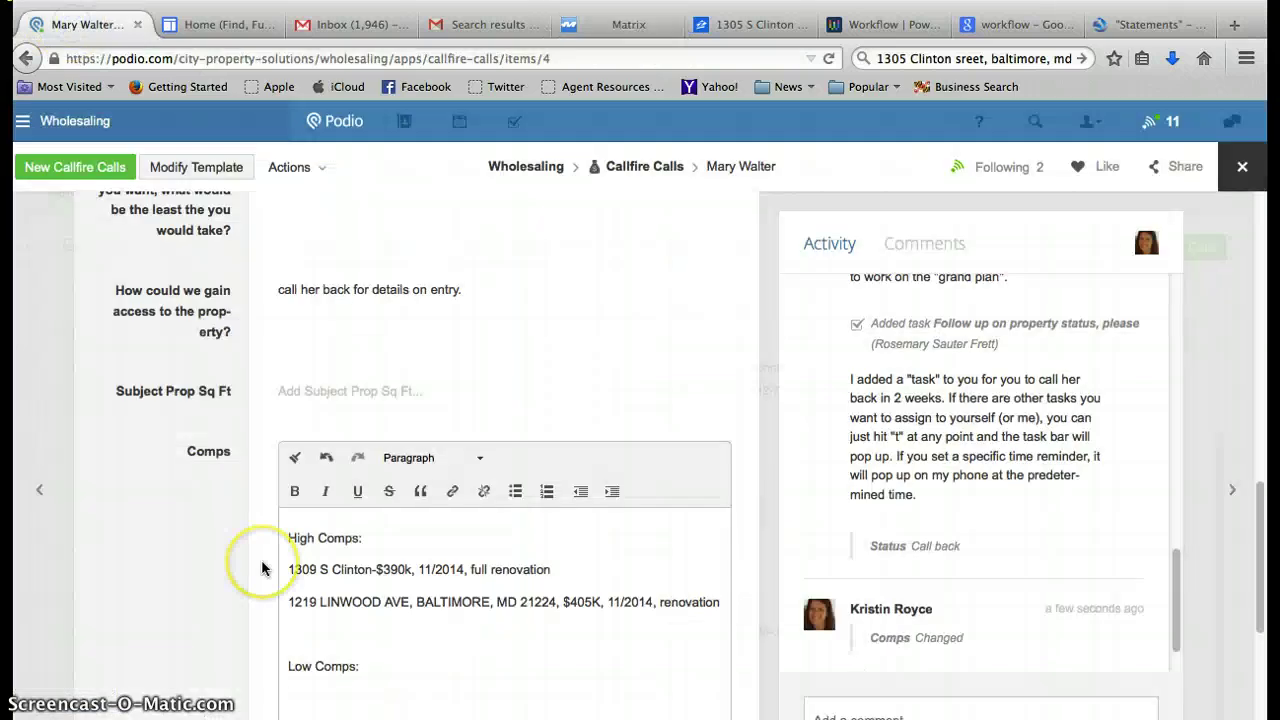
key("super+v")
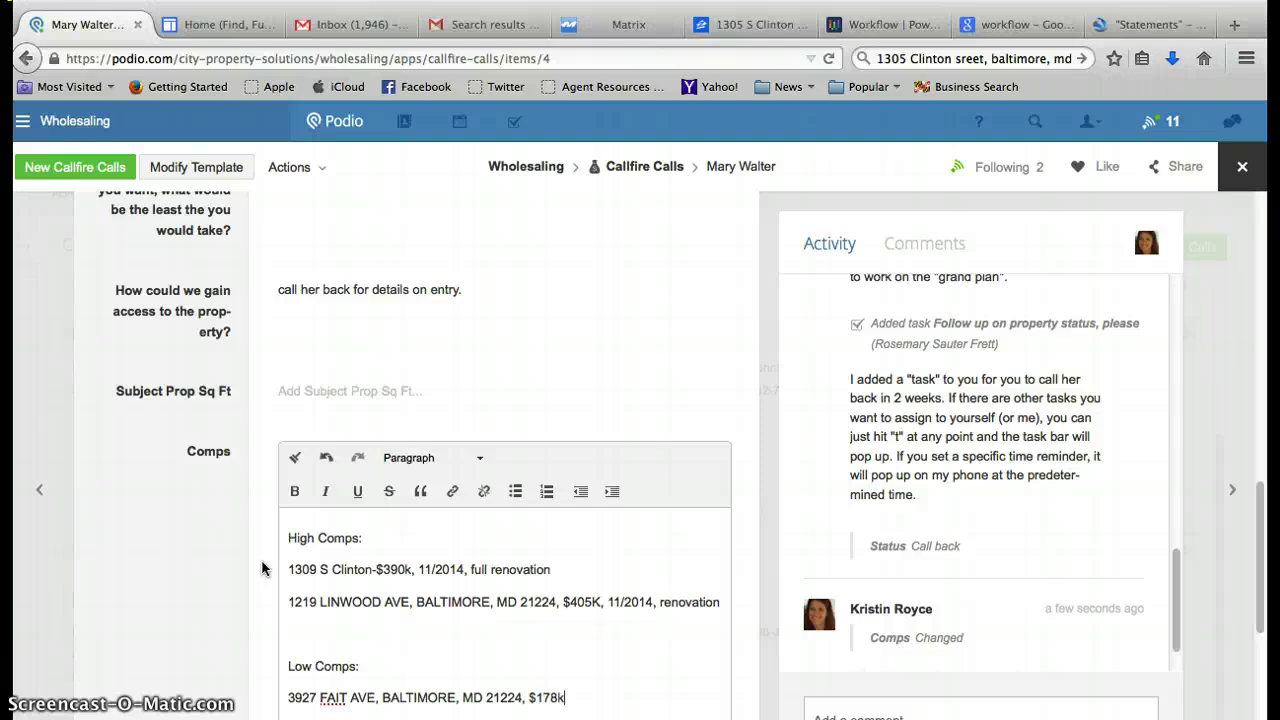
type(", $178k")
Show the Matrix search results as a System Summary table.
left_click(618, 25)
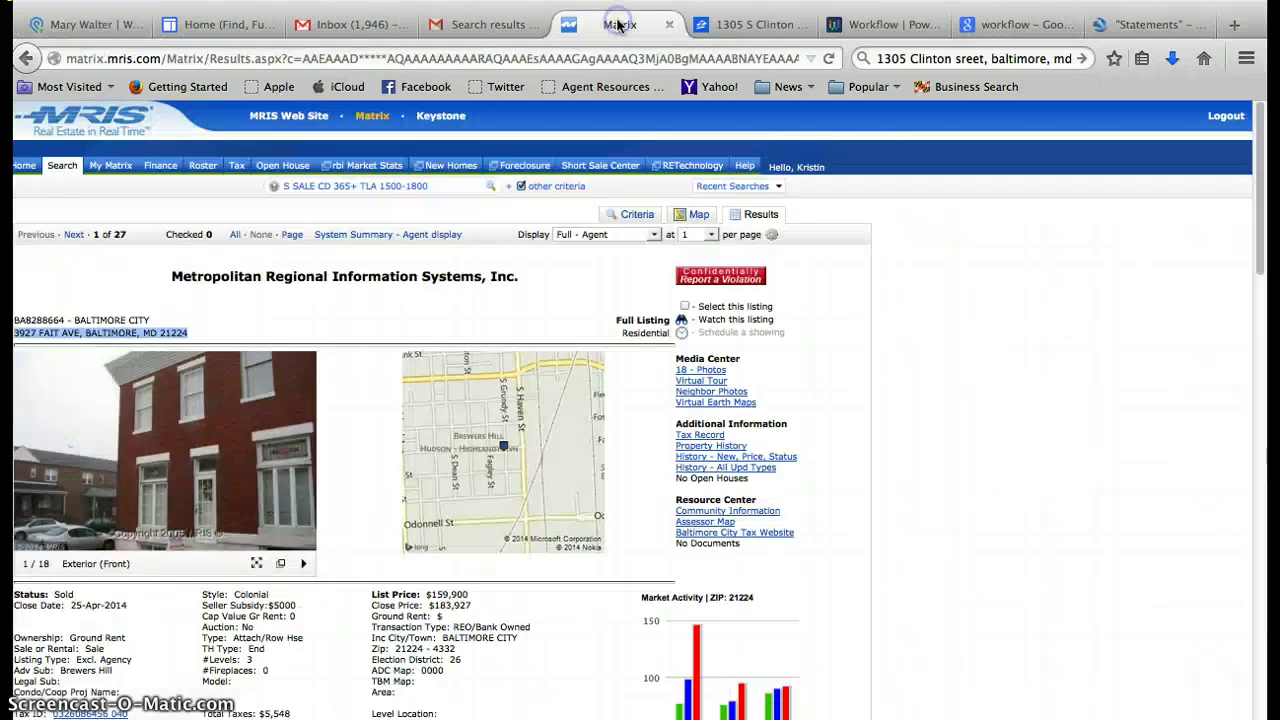
left_click(106, 33)
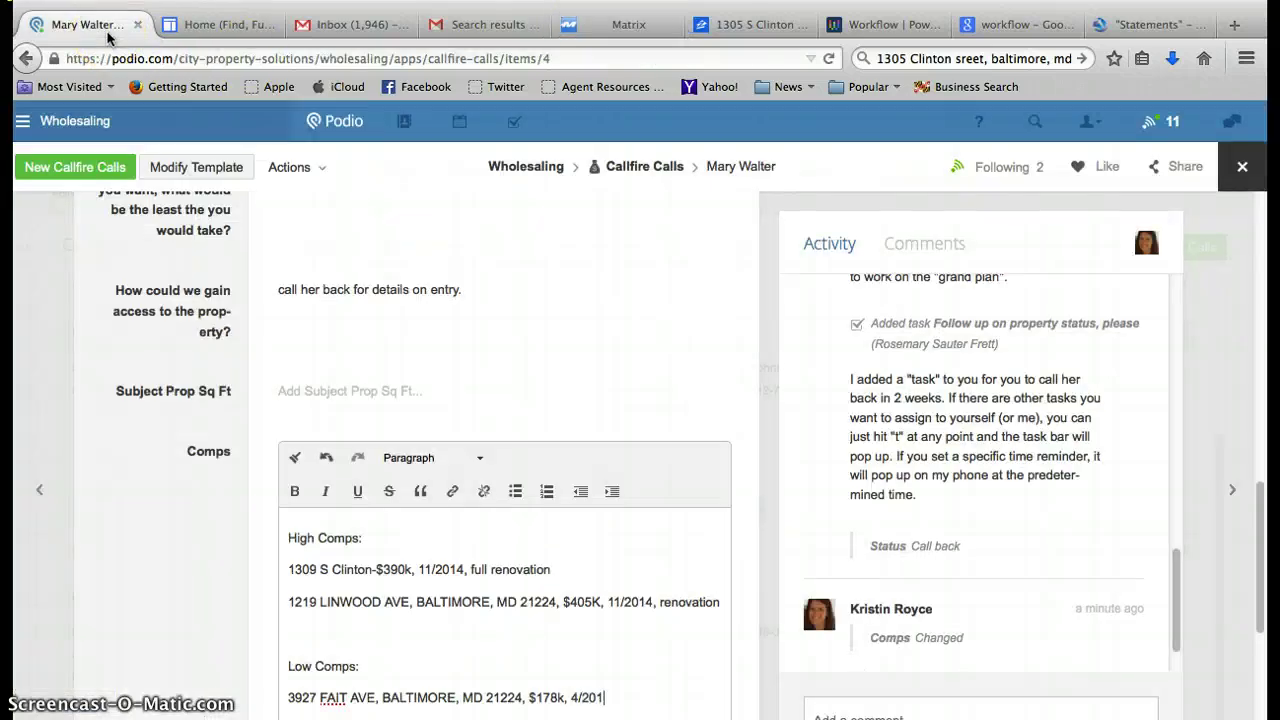
left_click(578, 24)
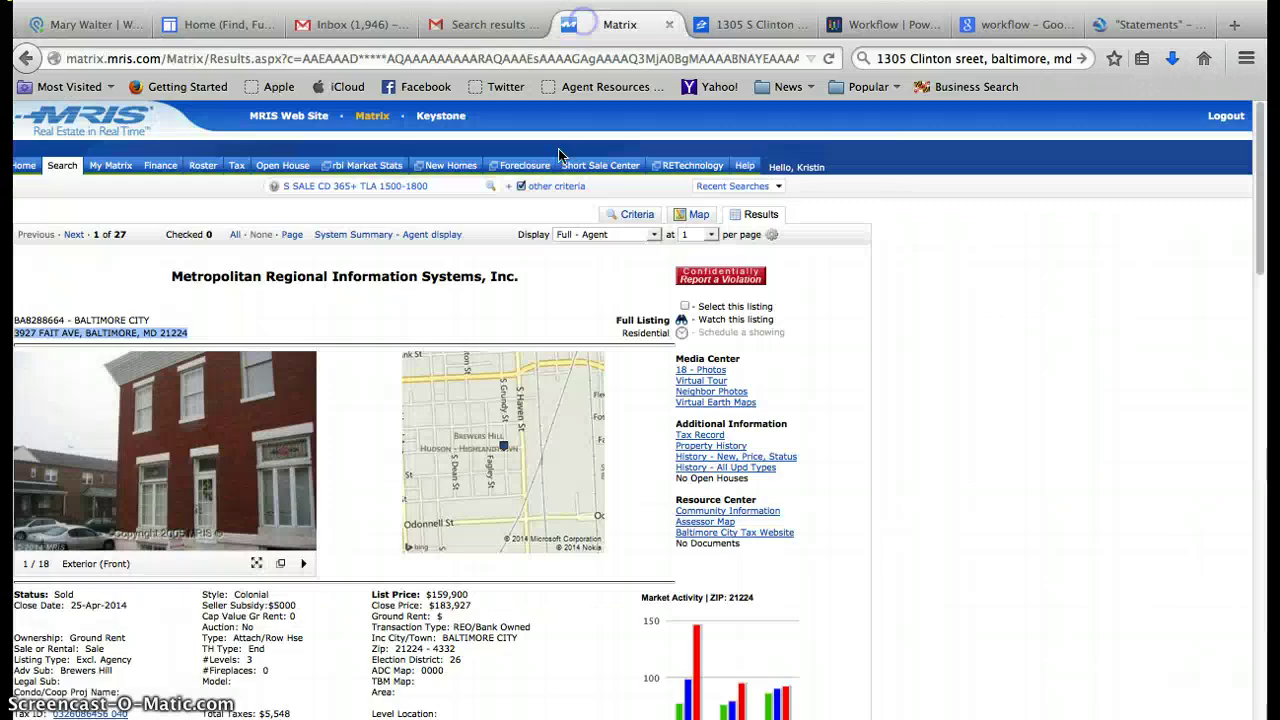
left_click(418, 237)
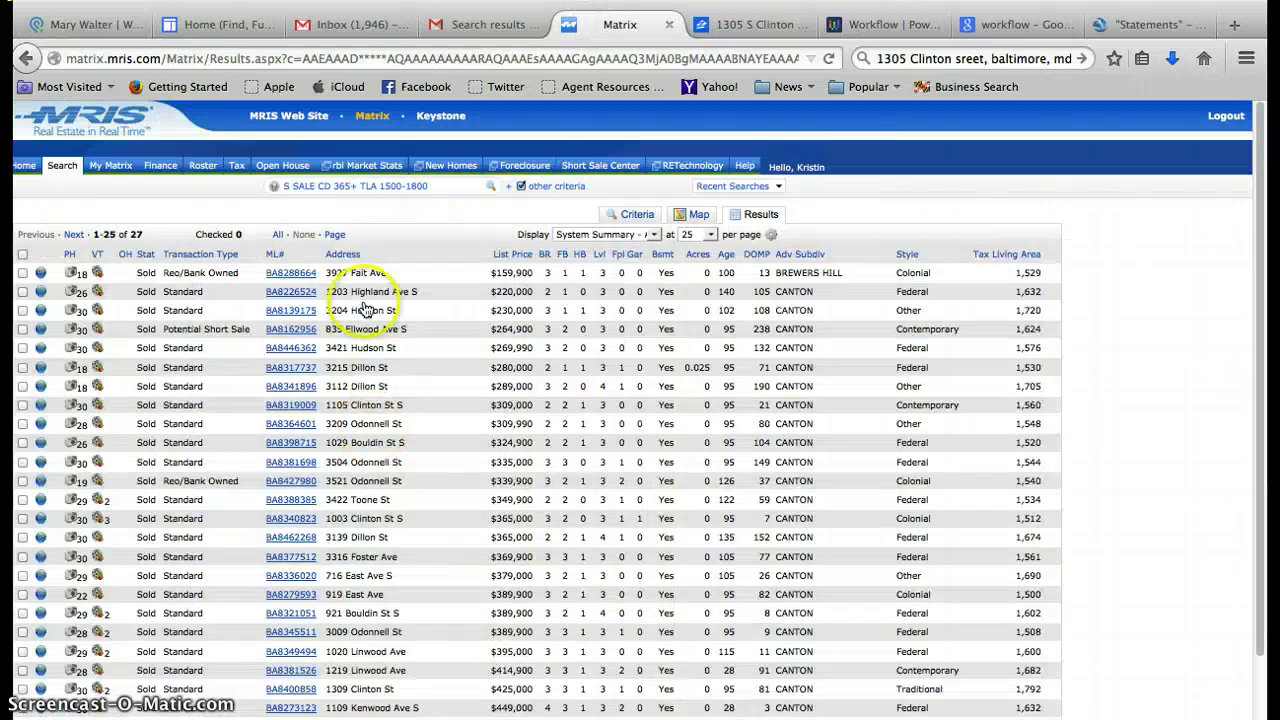
left_click(290, 295)
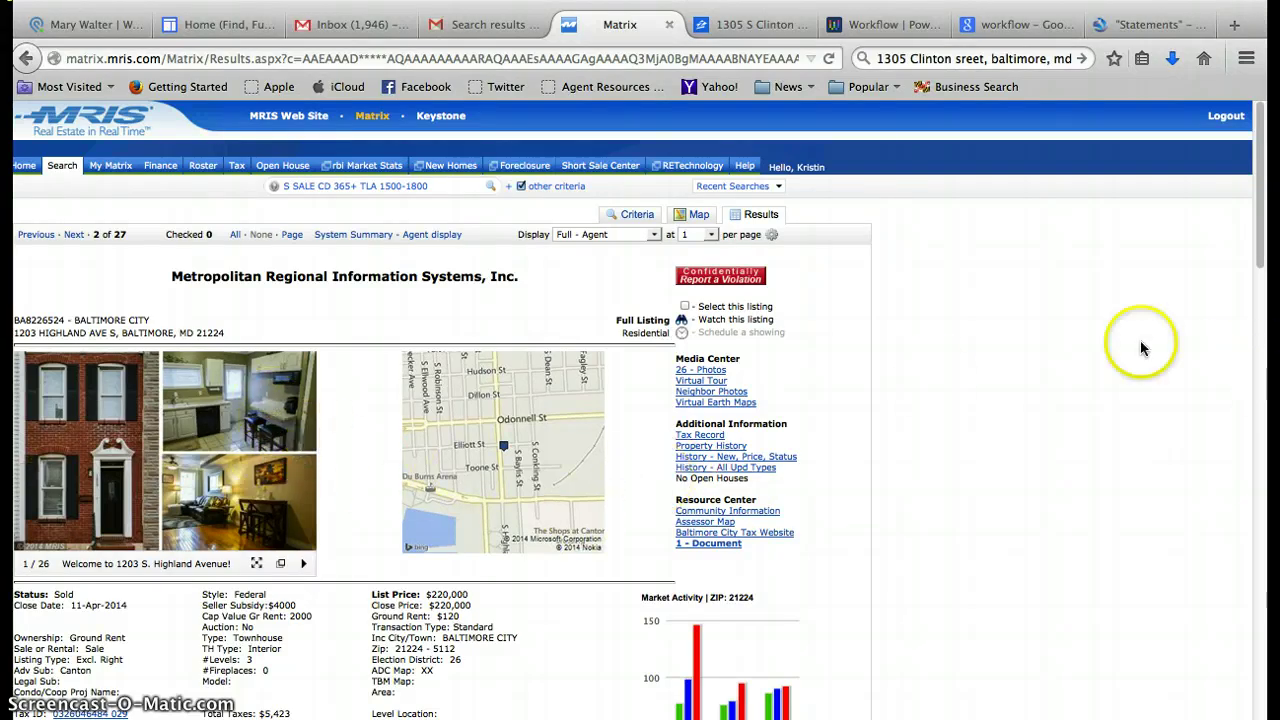
left_click_drag(1265, 230, 1268, 355)
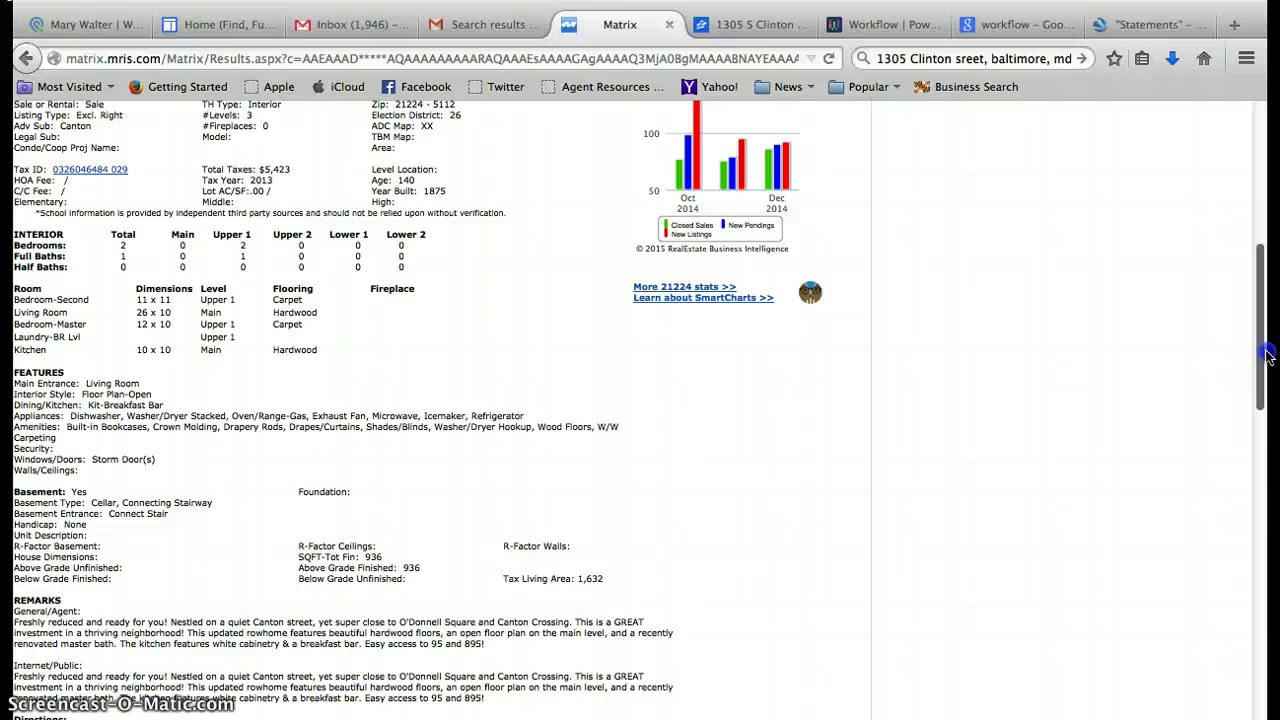
left_click_drag(1268, 355, 1268, 353)
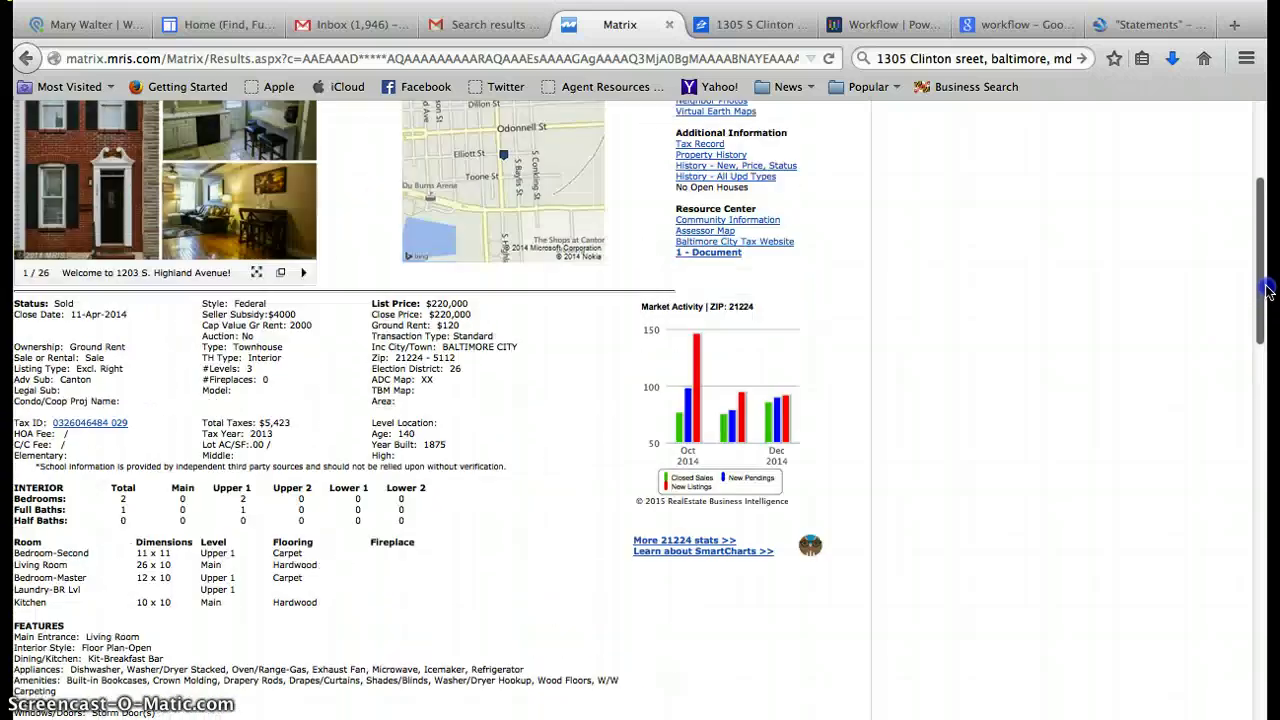
left_click_drag(1268, 290, 1267, 267)
left_click_drag(229, 140, 14, 140)
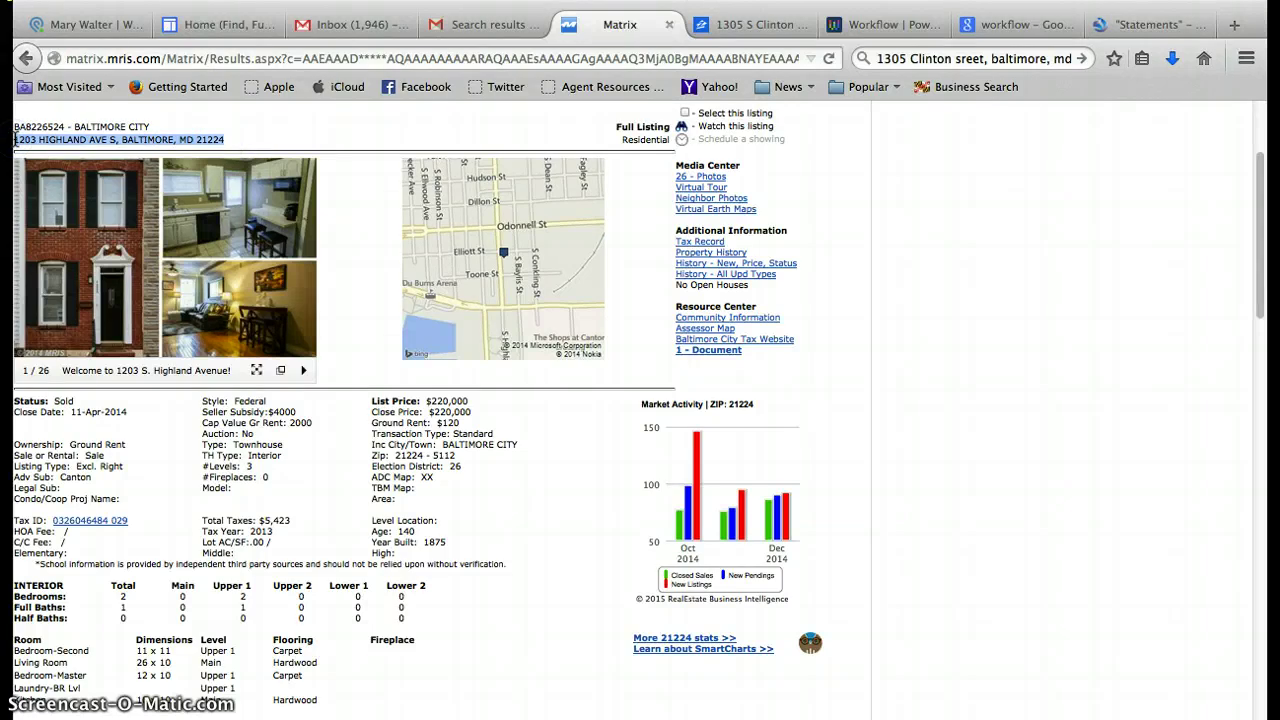
left_click(103, 24)
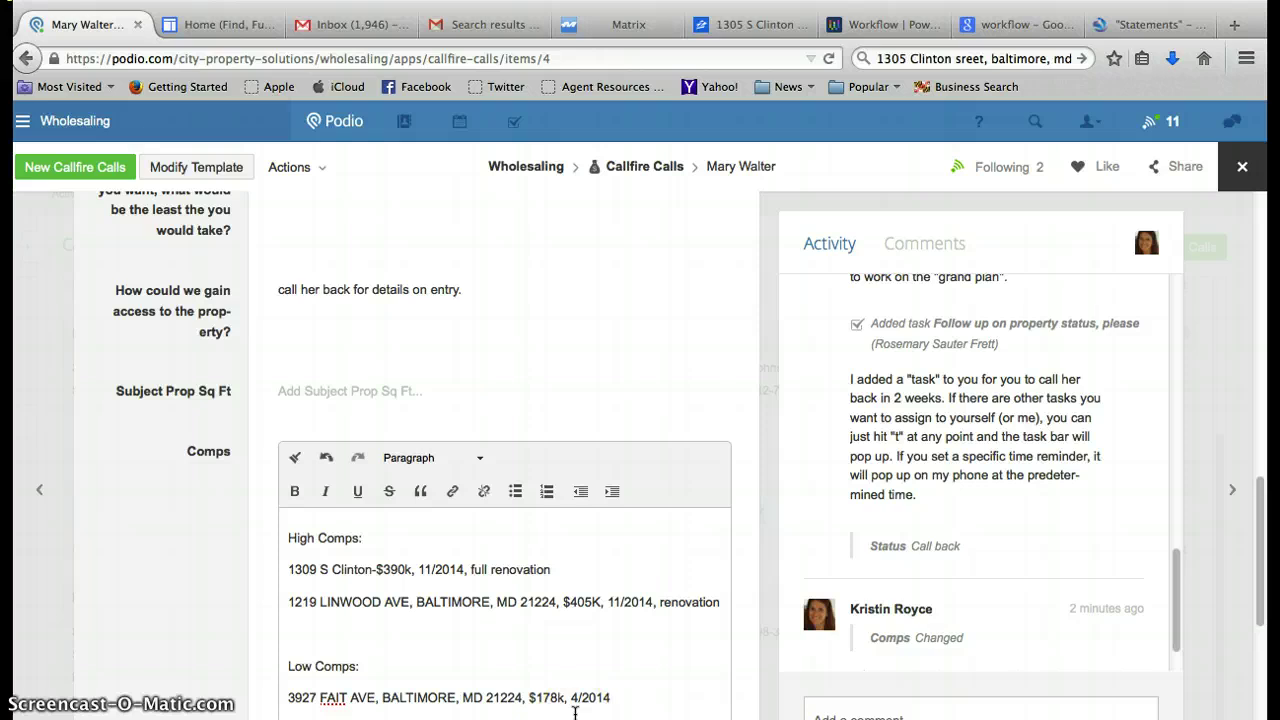
Compare the Highland Ave S listing with the Podio Comps notes, ending on Matrix scrolled to the top.
left_click(618, 26)
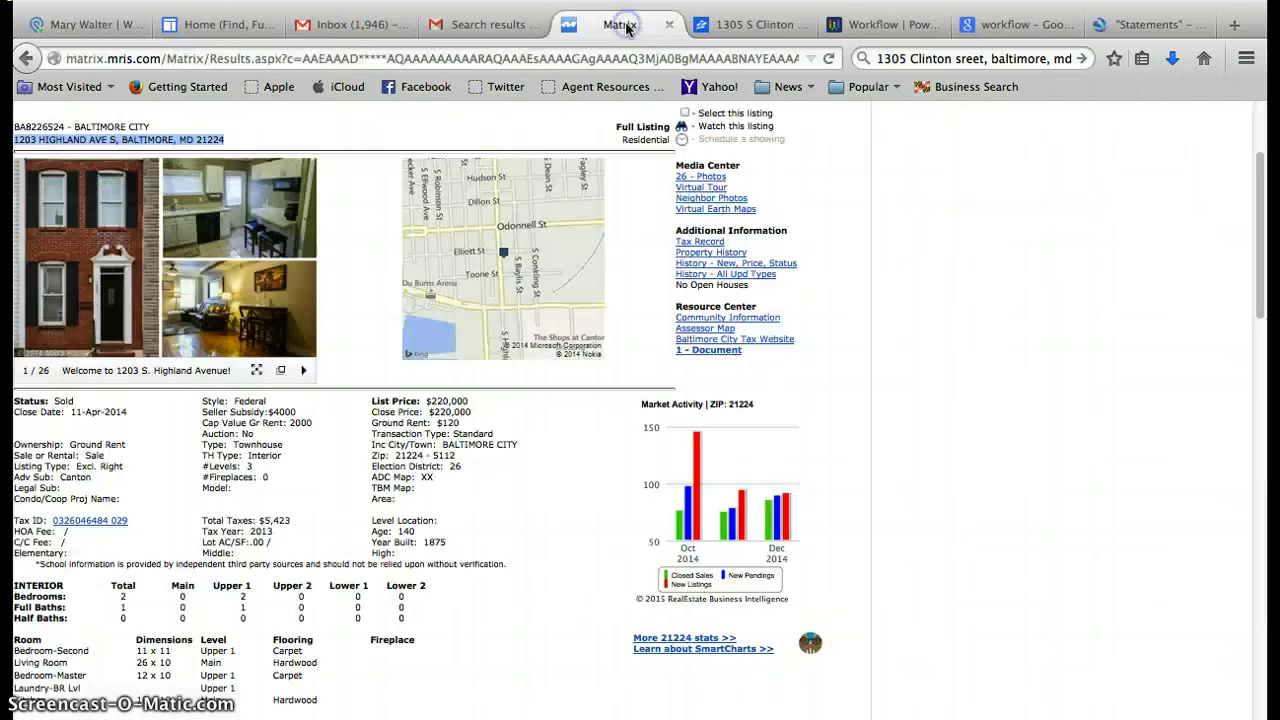
left_click(99, 27)
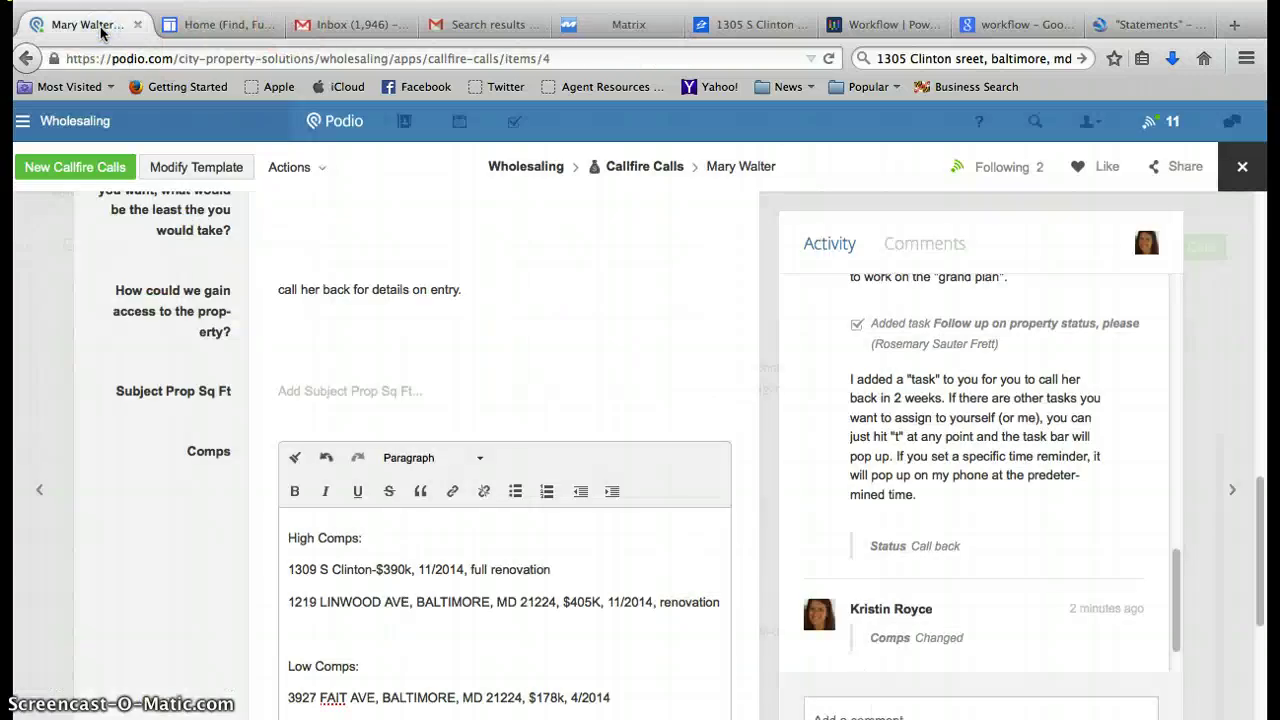
left_click(618, 24)
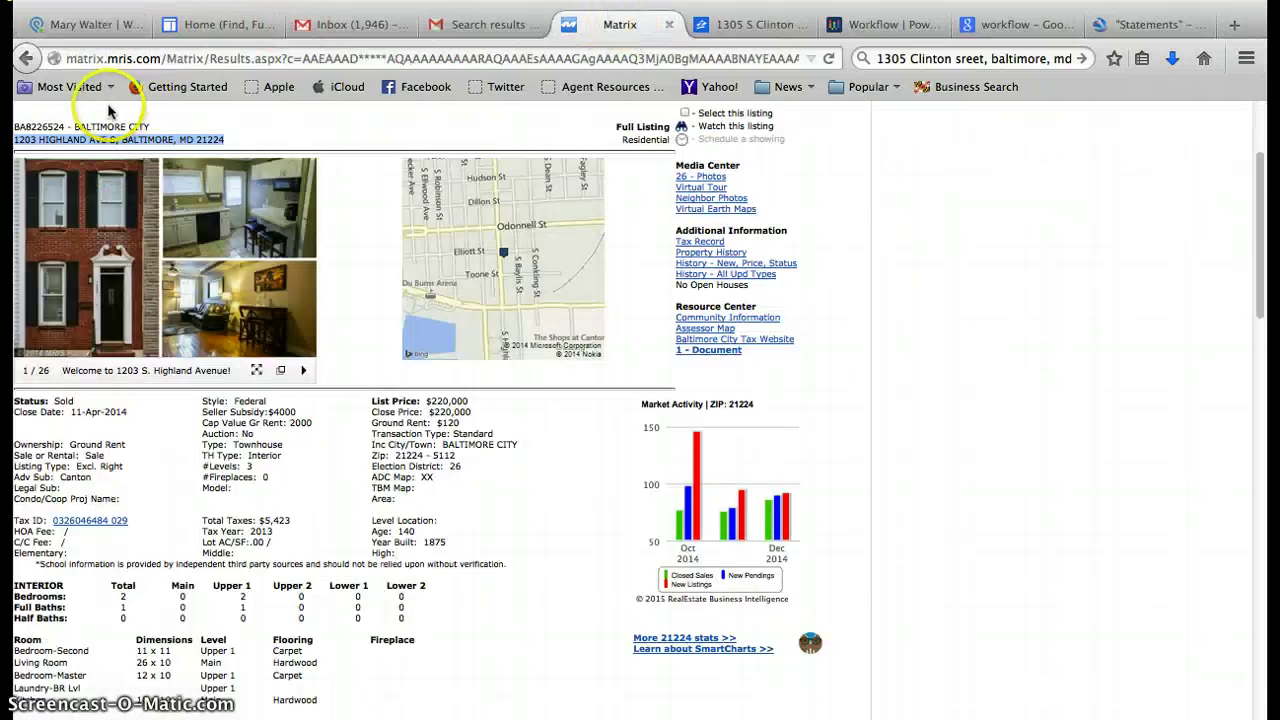
left_click(99, 27)
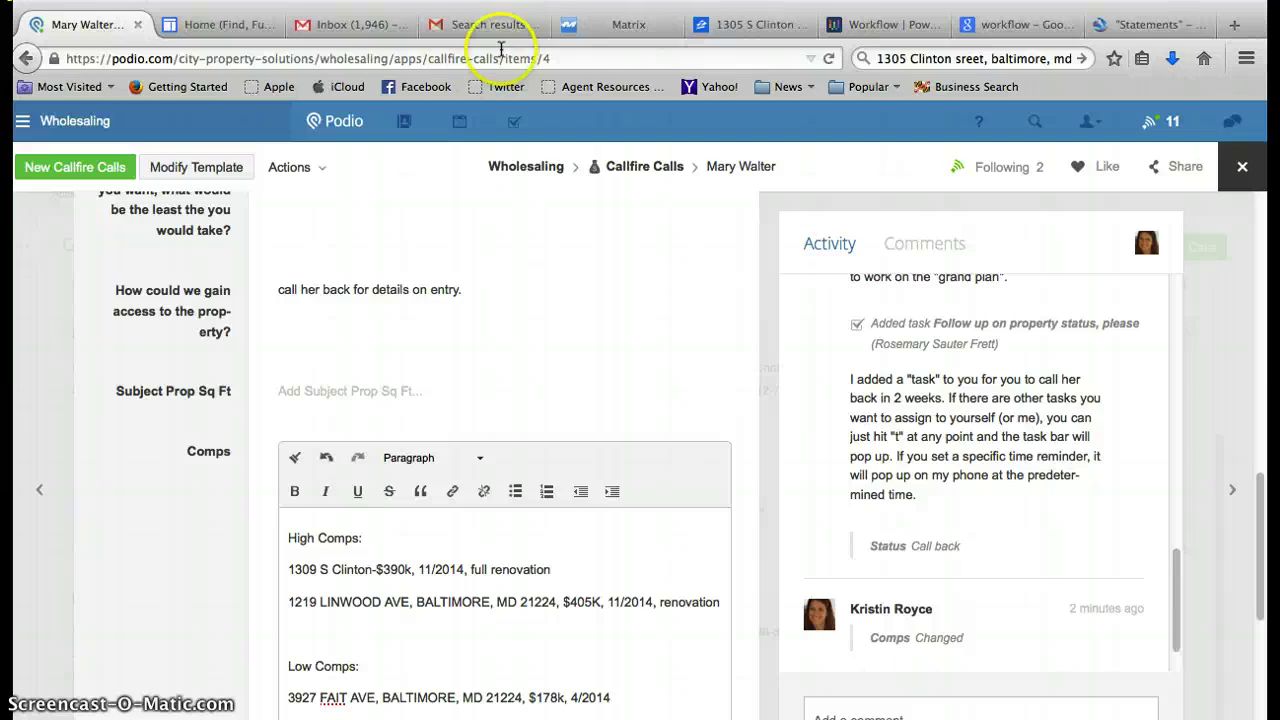
left_click(594, 34)
left_click_drag(1260, 330, 1258, 215)
From the System Summary, check all 25 listings and email them to the saved contact.
left_click(393, 234)
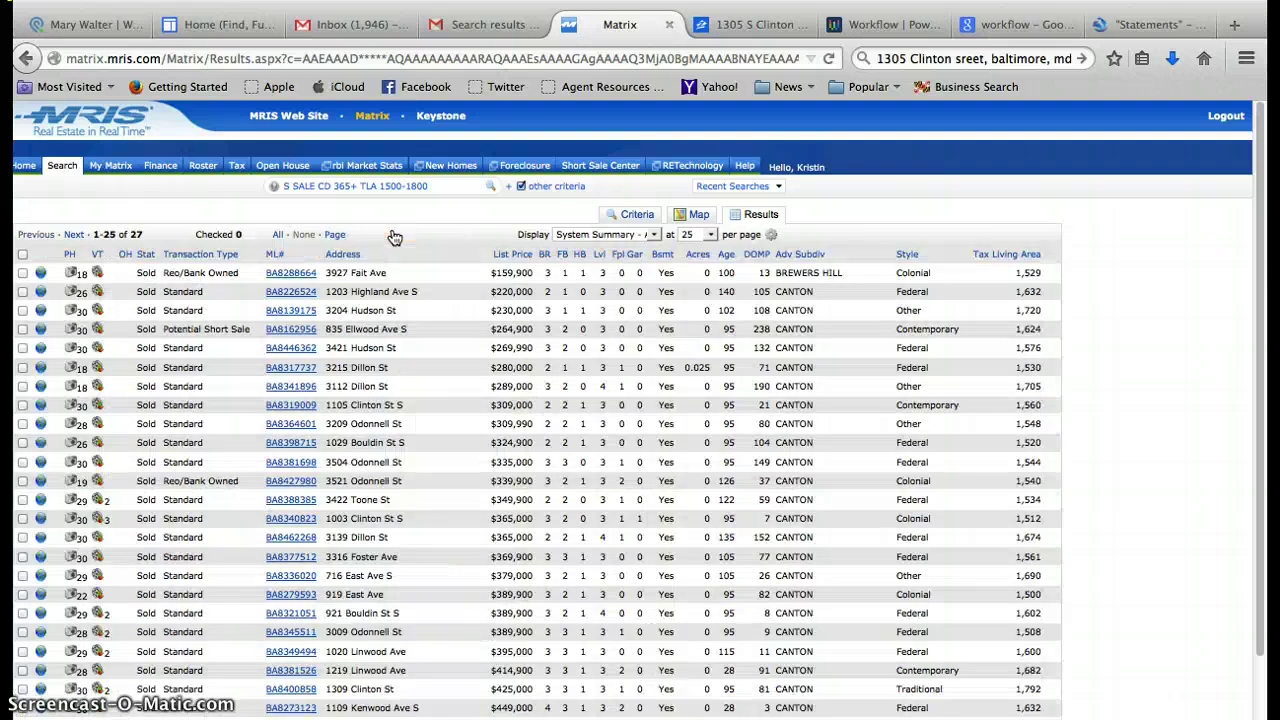
left_click(22, 256)
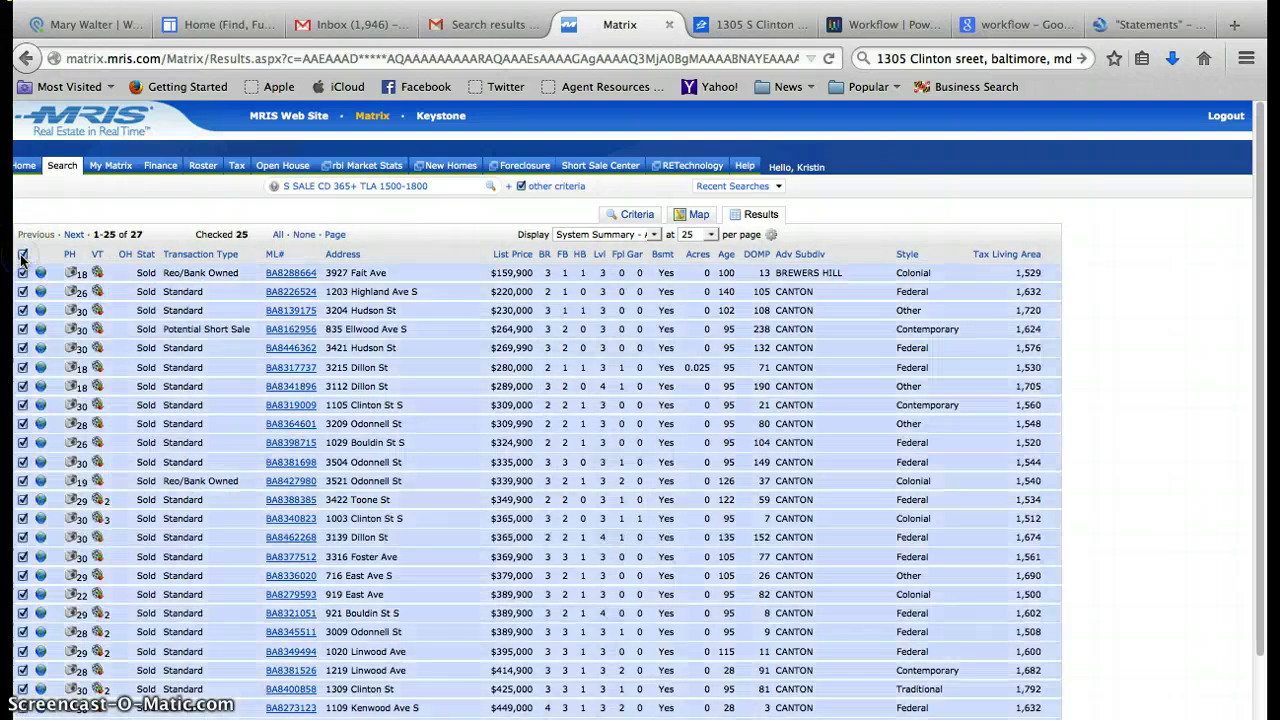
left_click(100, 698)
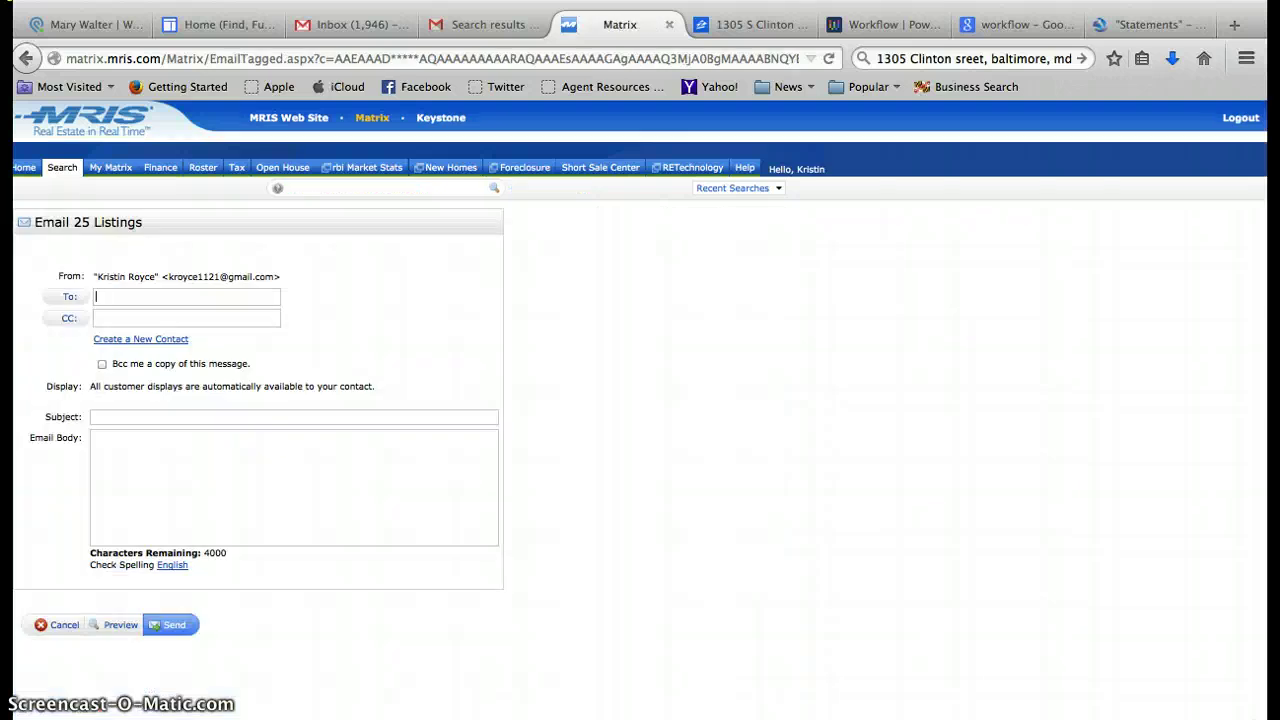
type("kr")
left_click(204, 333)
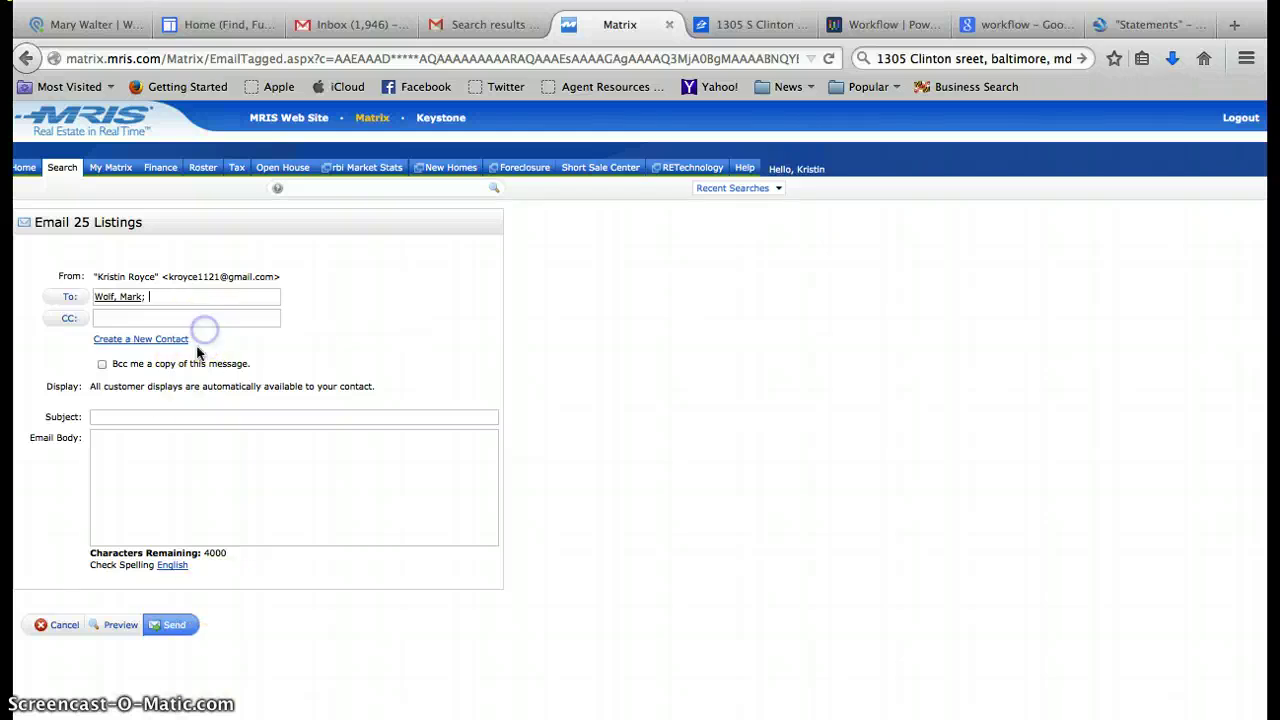
left_click(158, 420)
type("g")
left_click(174, 626)
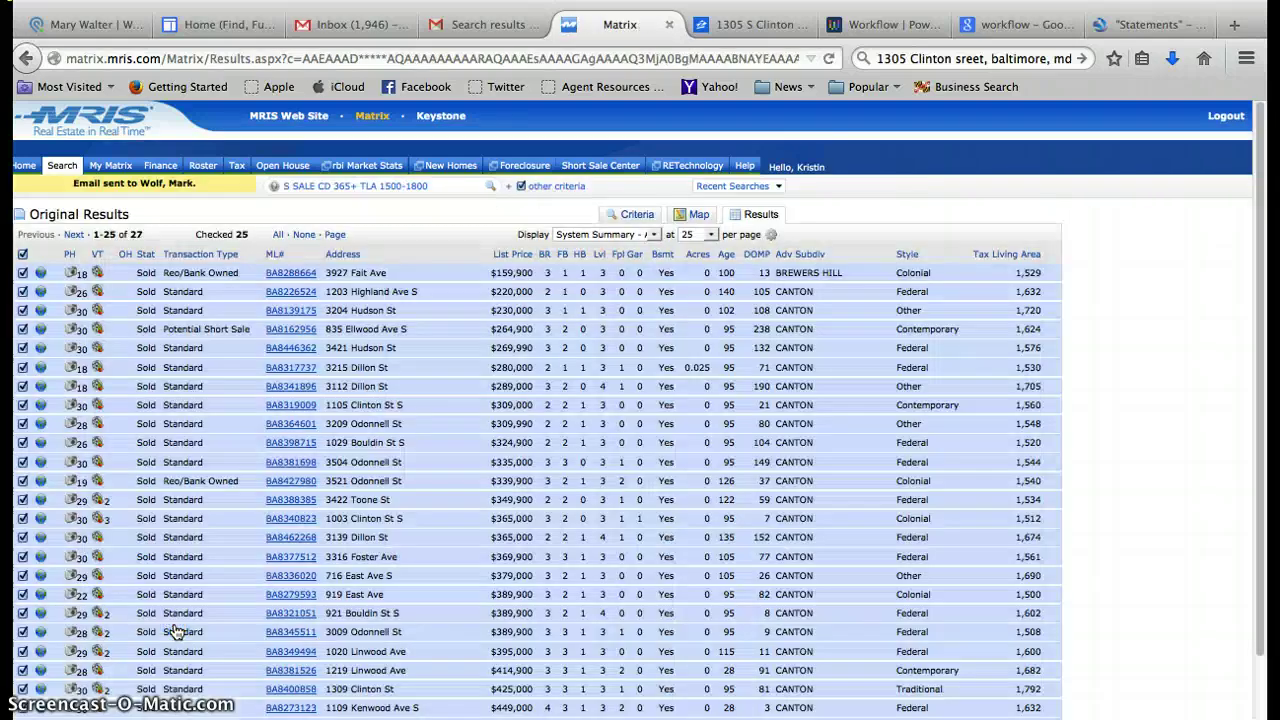
Refresh the Gmail inbox, open the new MRIS listings email, and select its link.
left_click(346, 28)
left_click(95, 279)
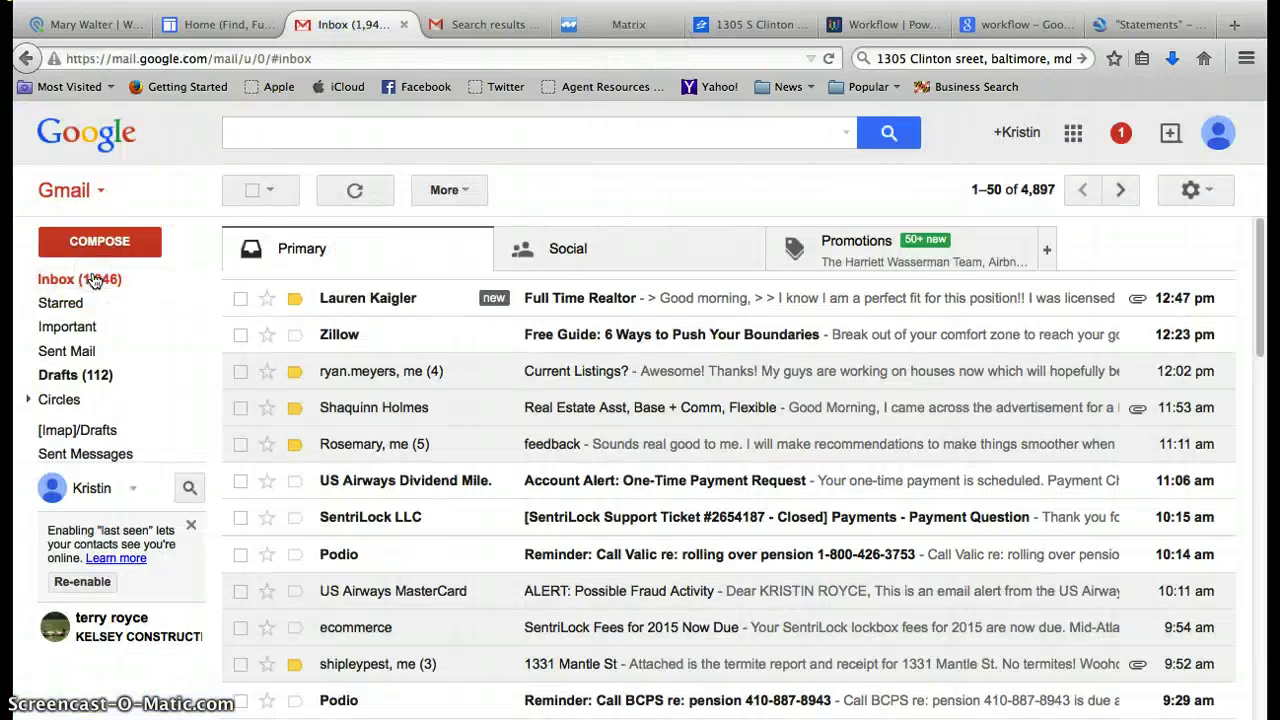
left_click(95, 279)
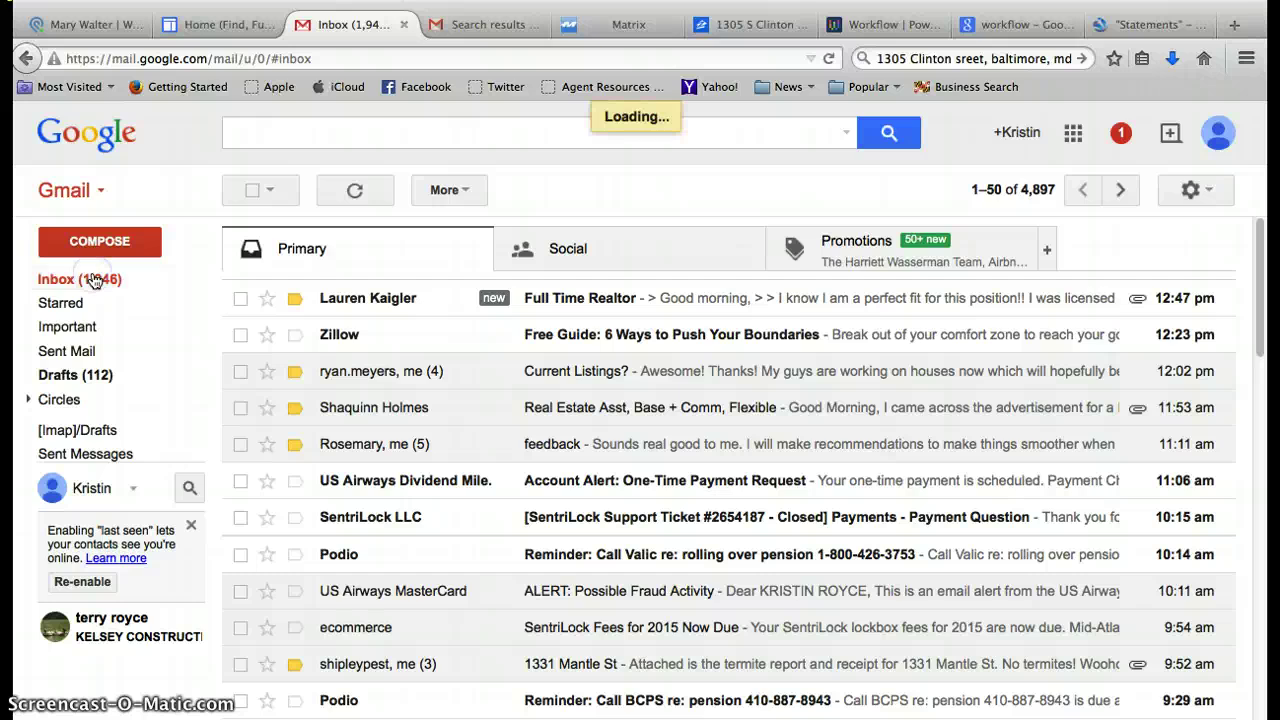
left_click(594, 305)
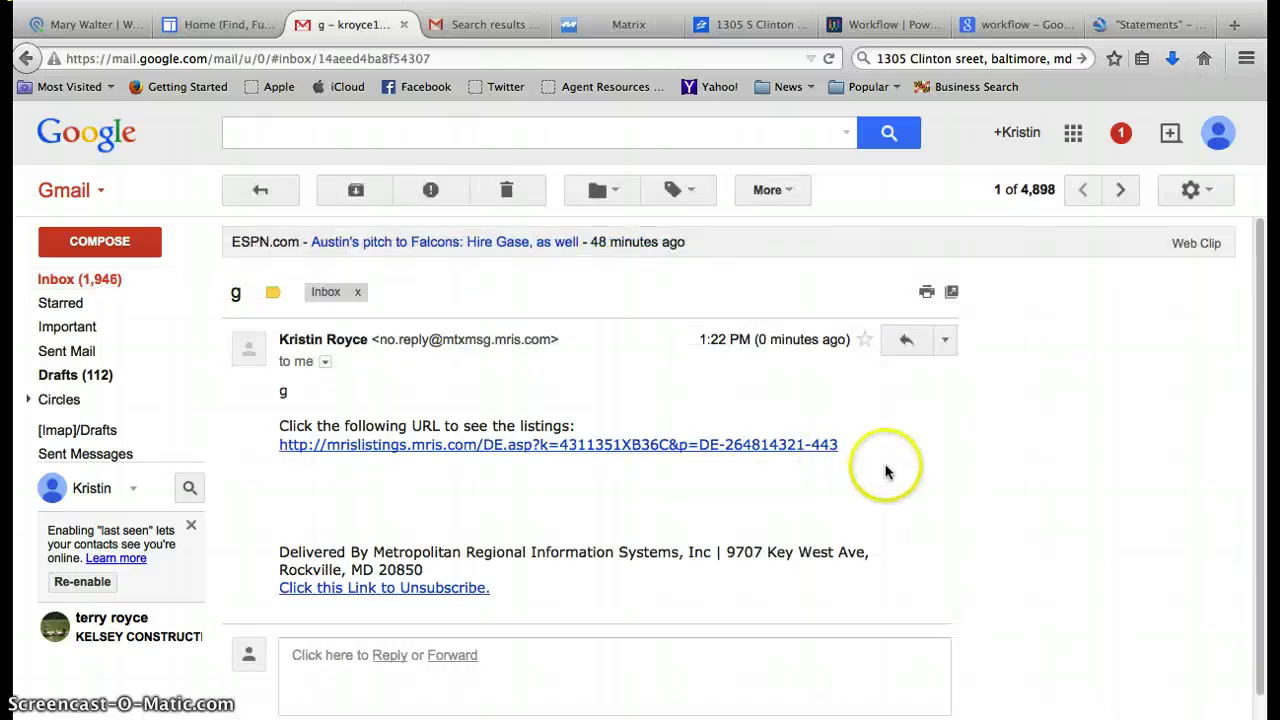
left_click_drag(848, 453, 279, 453)
key("ctrl+c")
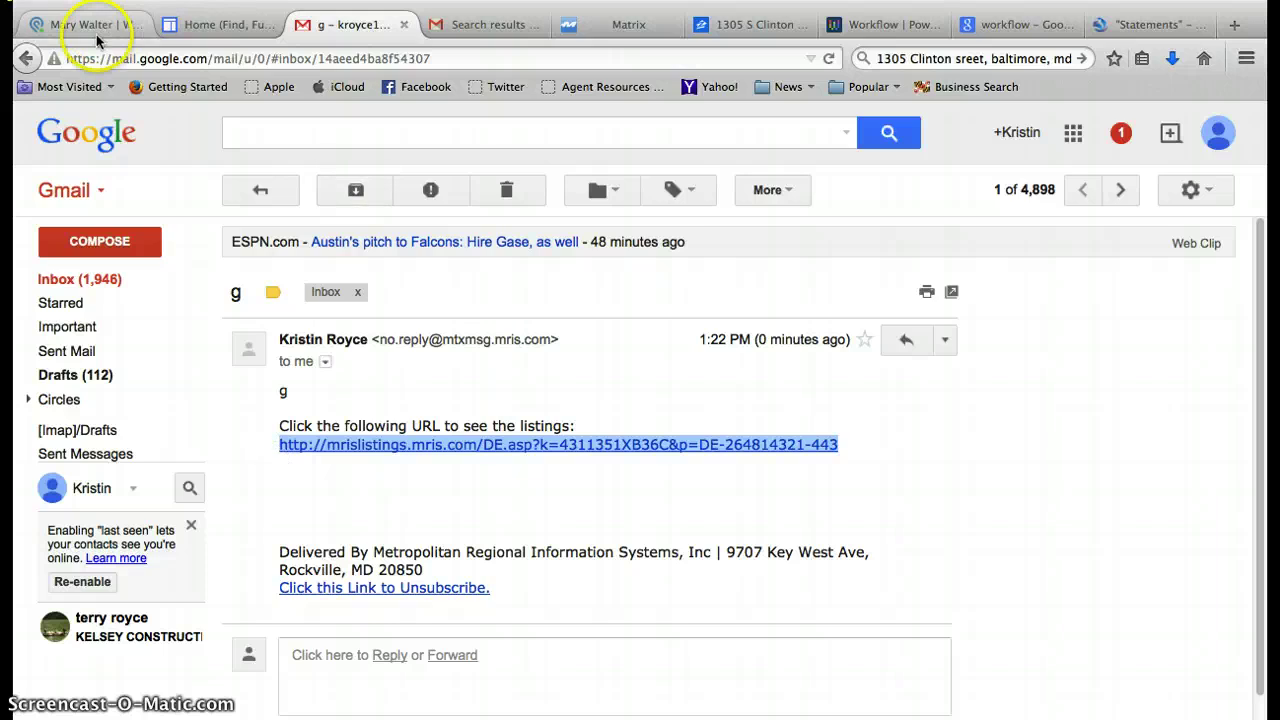
left_click(90, 24)
Paste the MRIS listings link on a new line above 'High Comps:' and save the Comps field.
left_click(296, 515)
key("Return")
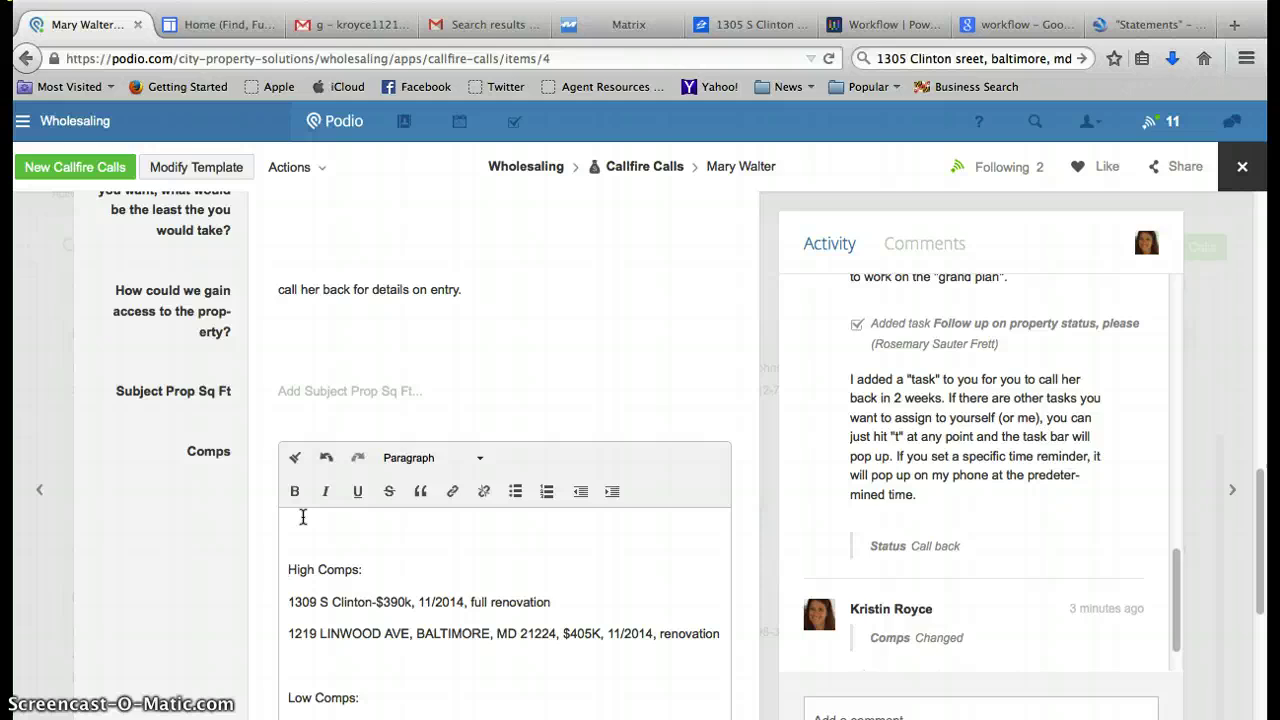
key("ctrl+v")
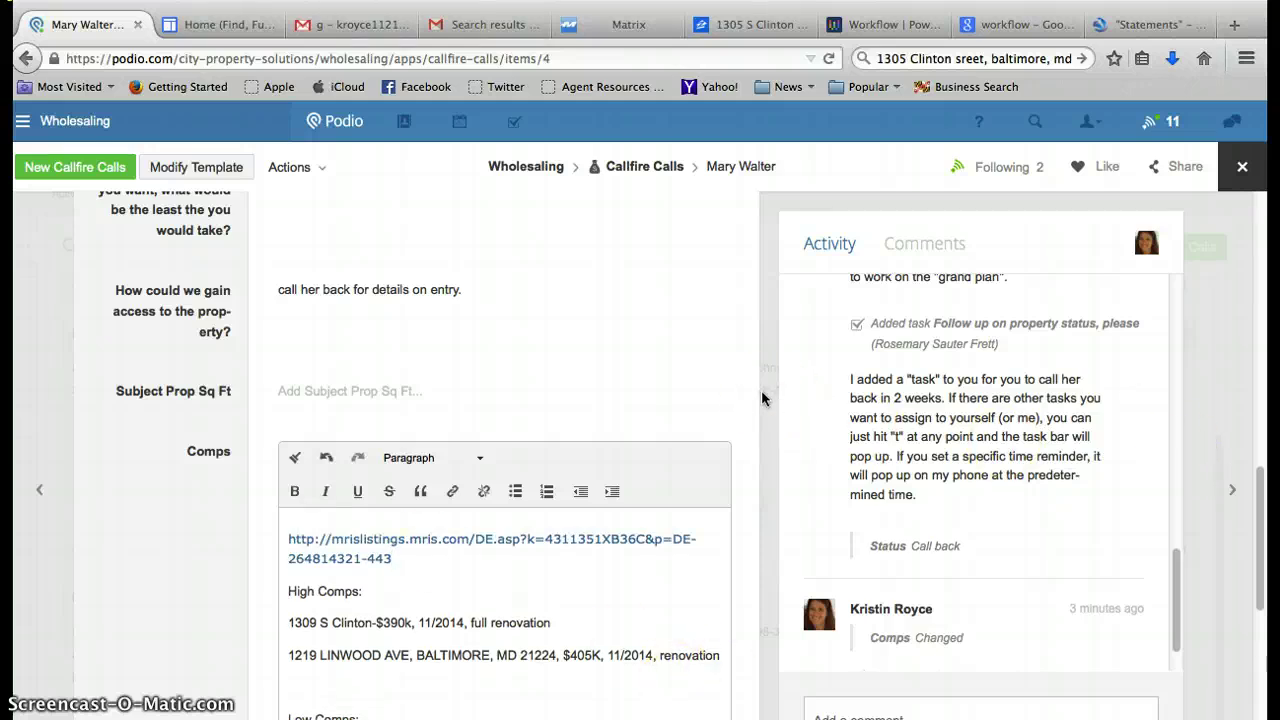
left_click(849, 418)
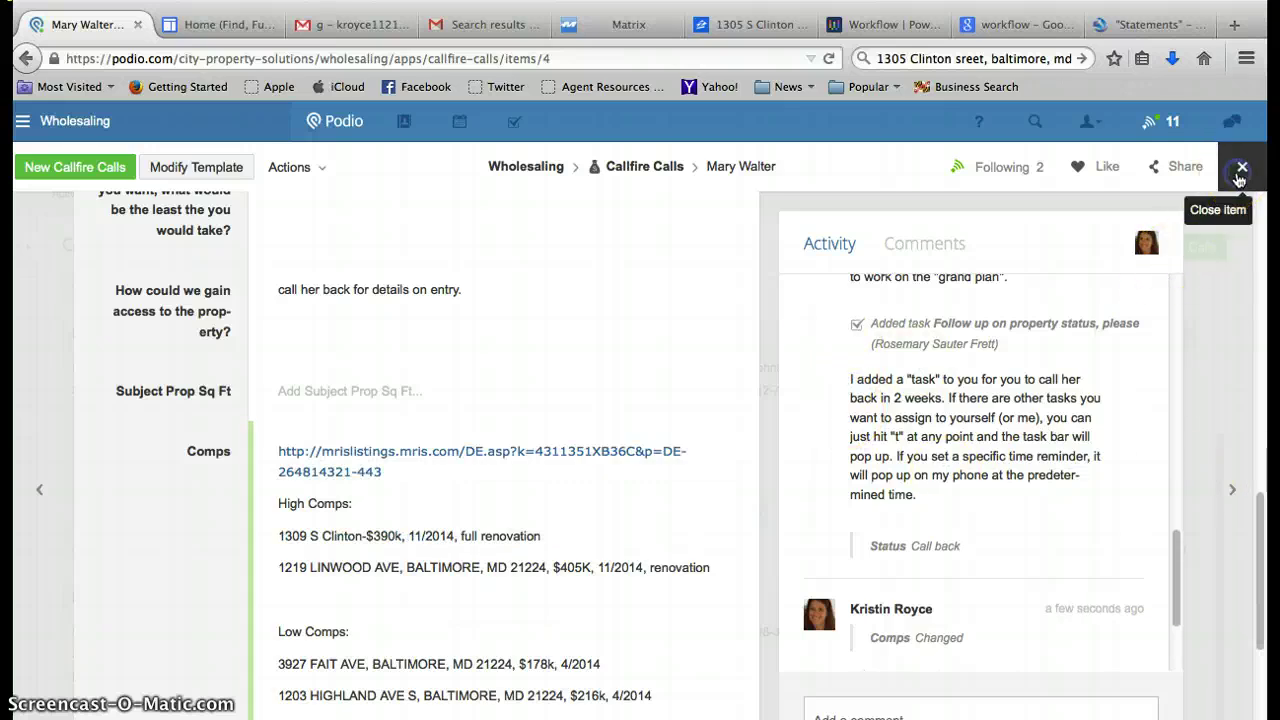
Close the seller record and reopen it from the list to confirm the saved Comps.
left_click(1240, 170)
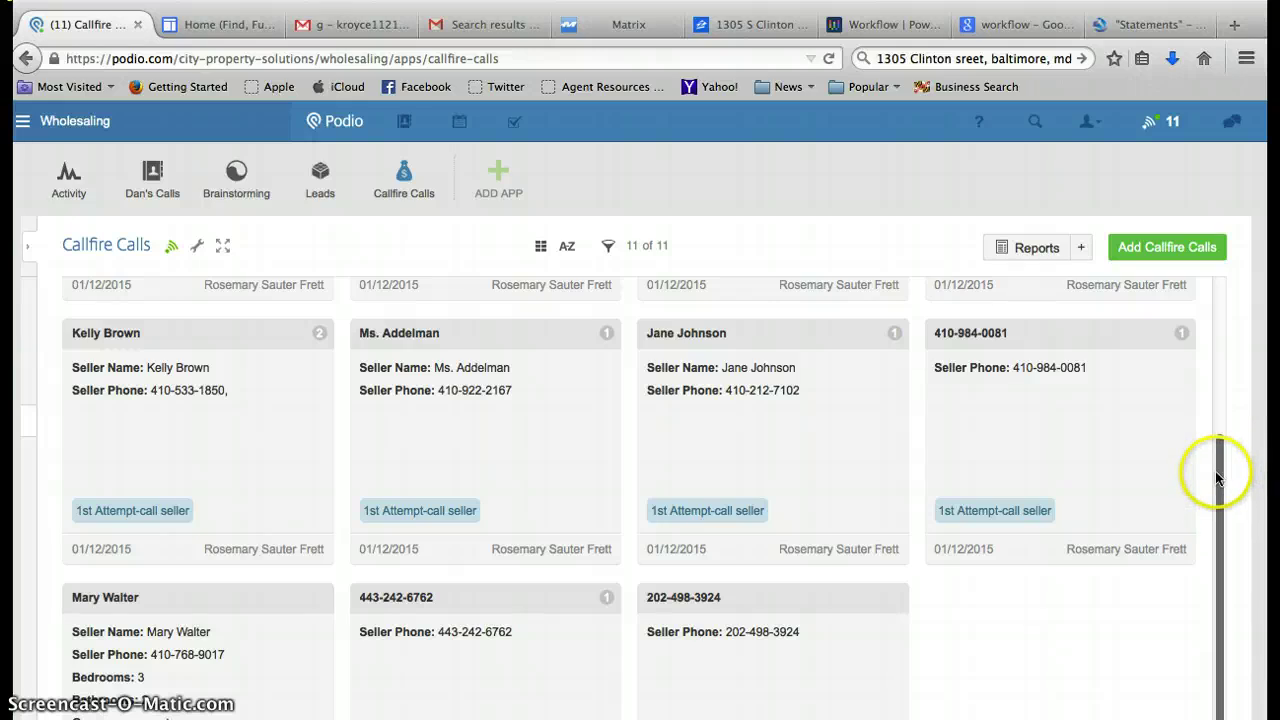
scroll(1214, 554, "down", 2)
left_click(163, 592)
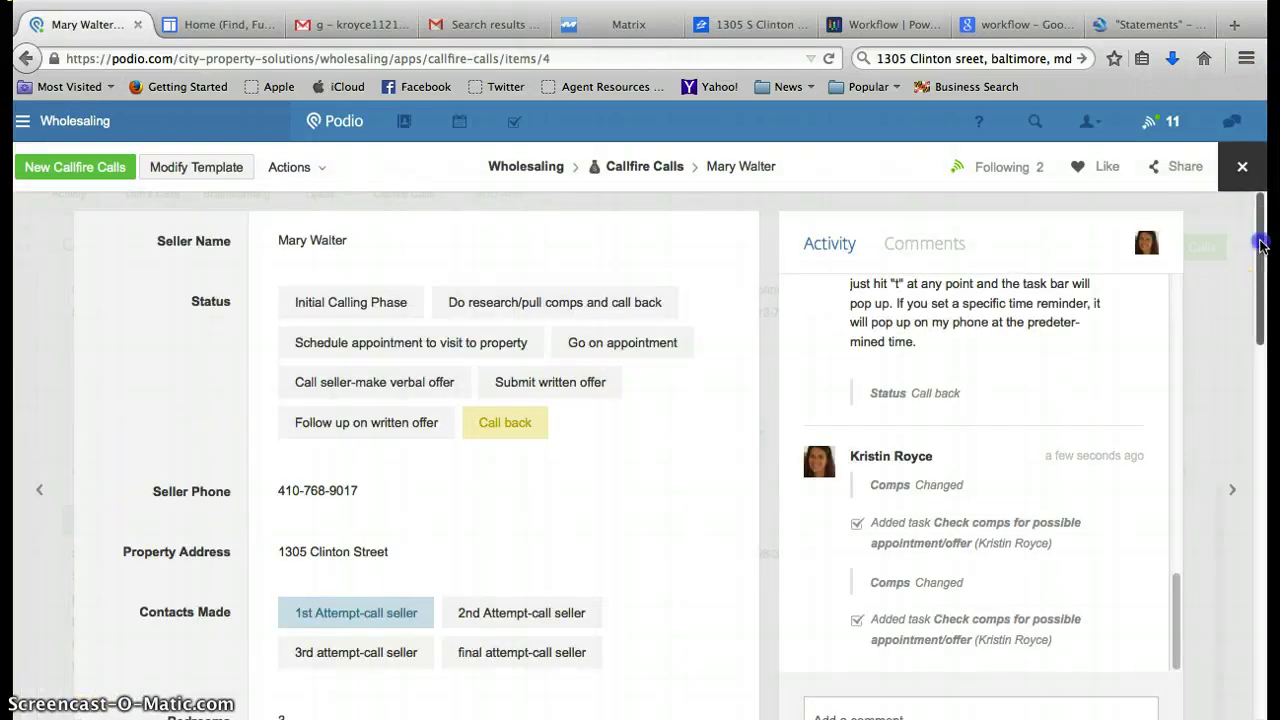
scroll(1260, 310, "down", 10)
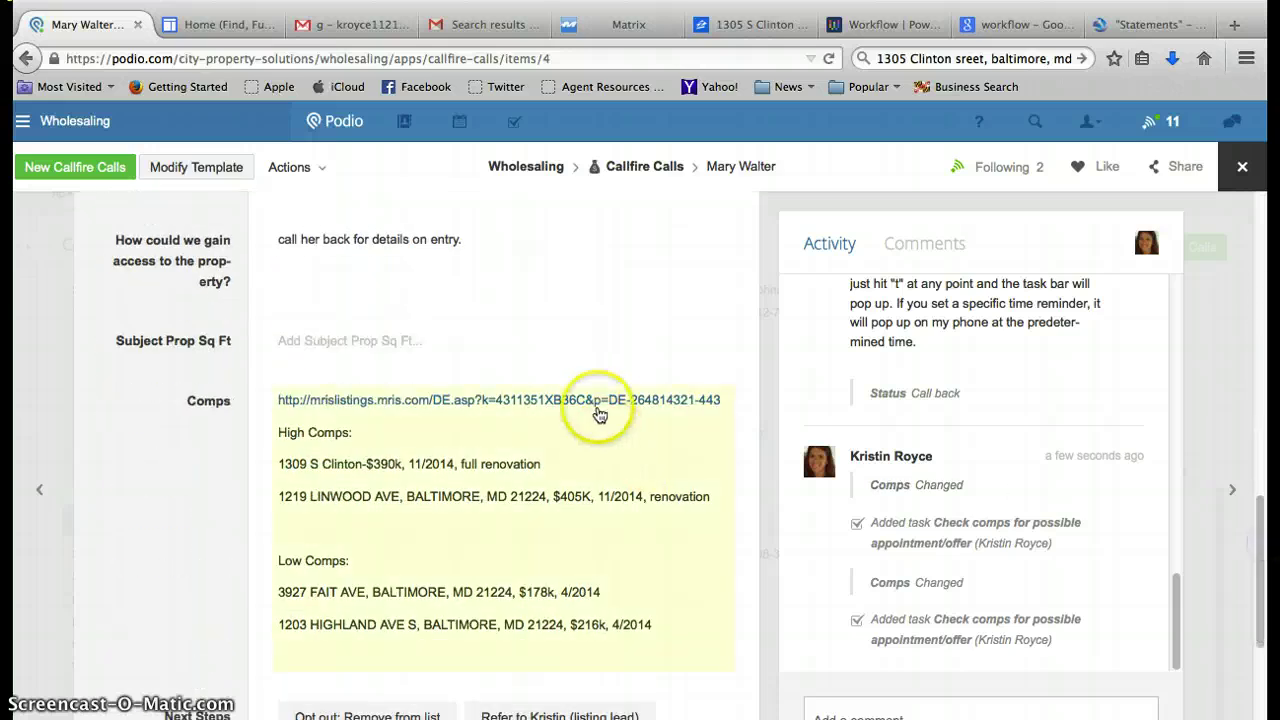
Open the Comps mrislistings link to verify the 25-listing report, close it, and exit full screen.
left_click(597, 404)
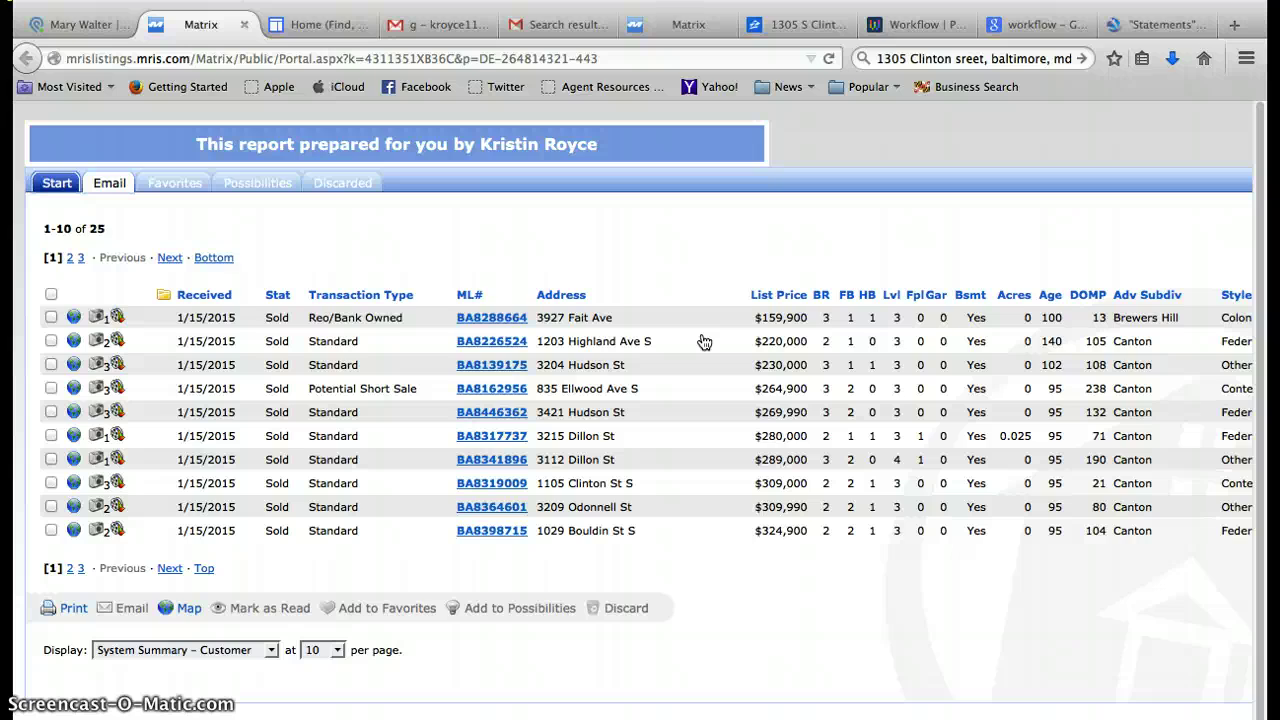
left_click(243, 24)
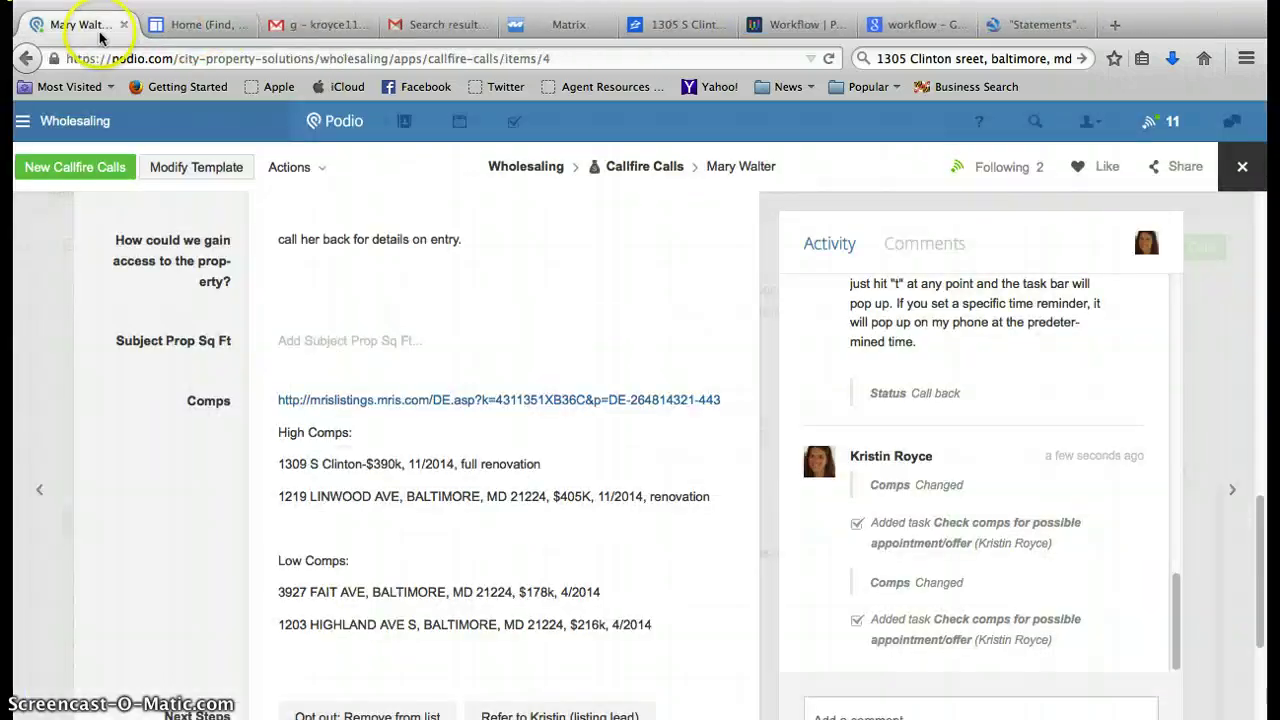
left_click(1243, 12)
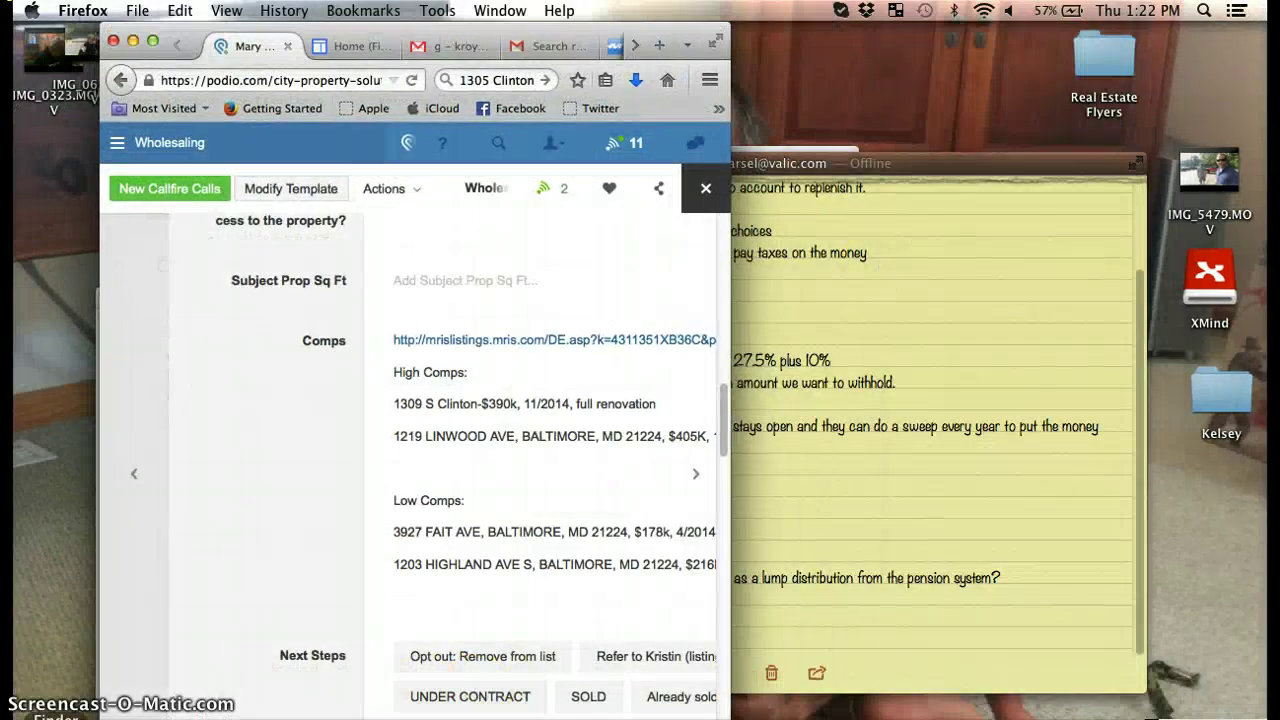